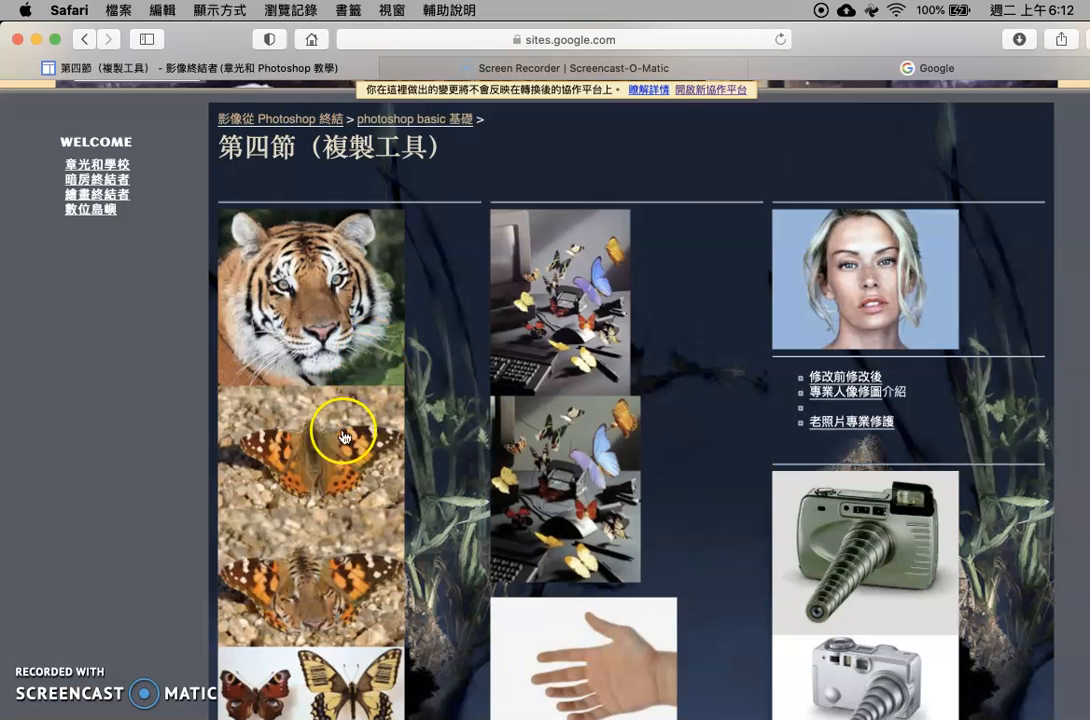
View the full-size barcode-wing butterfly and the tiger-butterfly composite from the lesson page, returning to the page after each
{"action": "scroll", "coordinate": [371, 580], "scroll_direction": "up", "scroll_amount": 1}
{"action": "scroll", "coordinate": [371, 580], "scroll_direction": "down", "scroll_amount": 5}
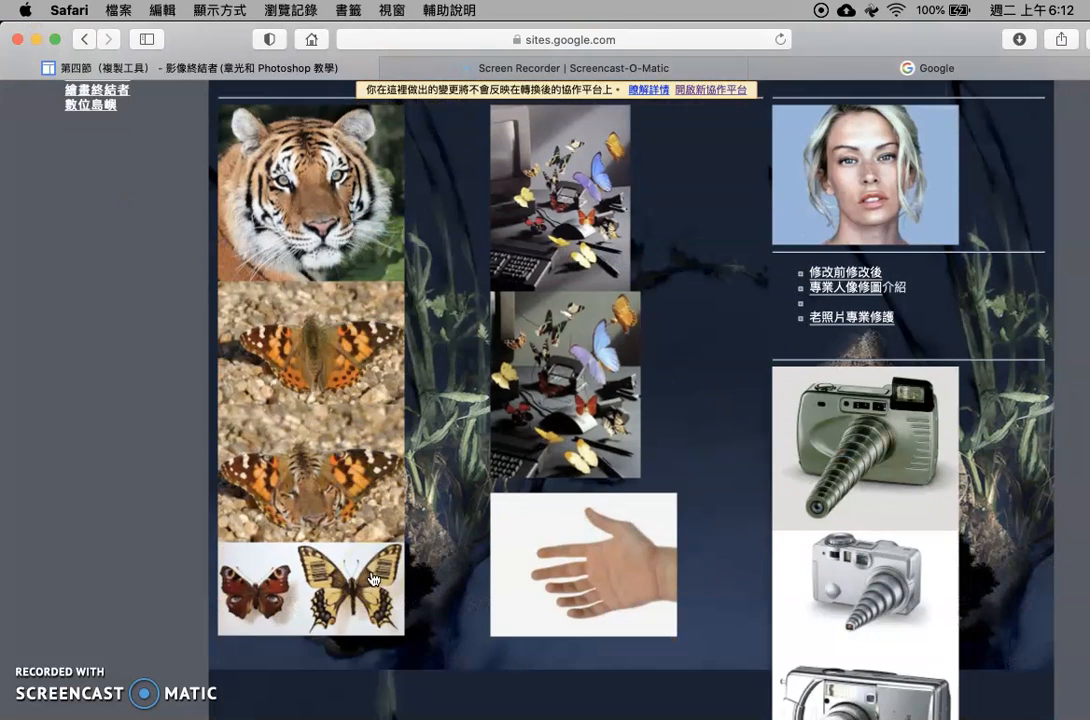
{"action": "left_click", "coordinate": [353, 584]}
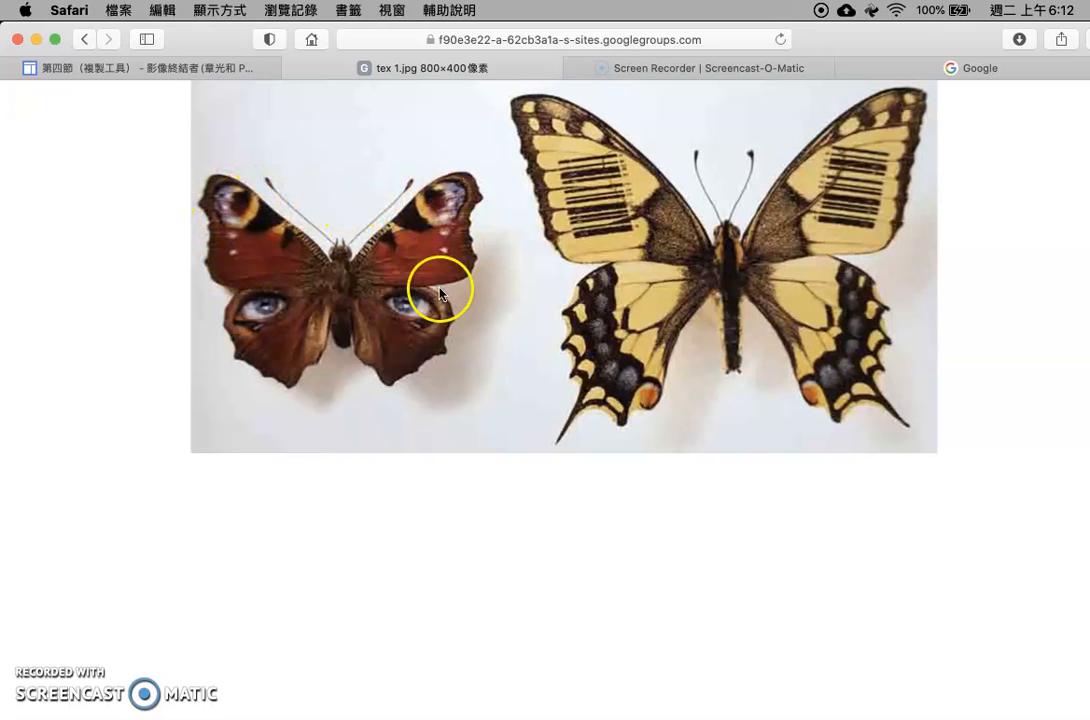
{"action": "left_click", "coordinate": [293, 68]}
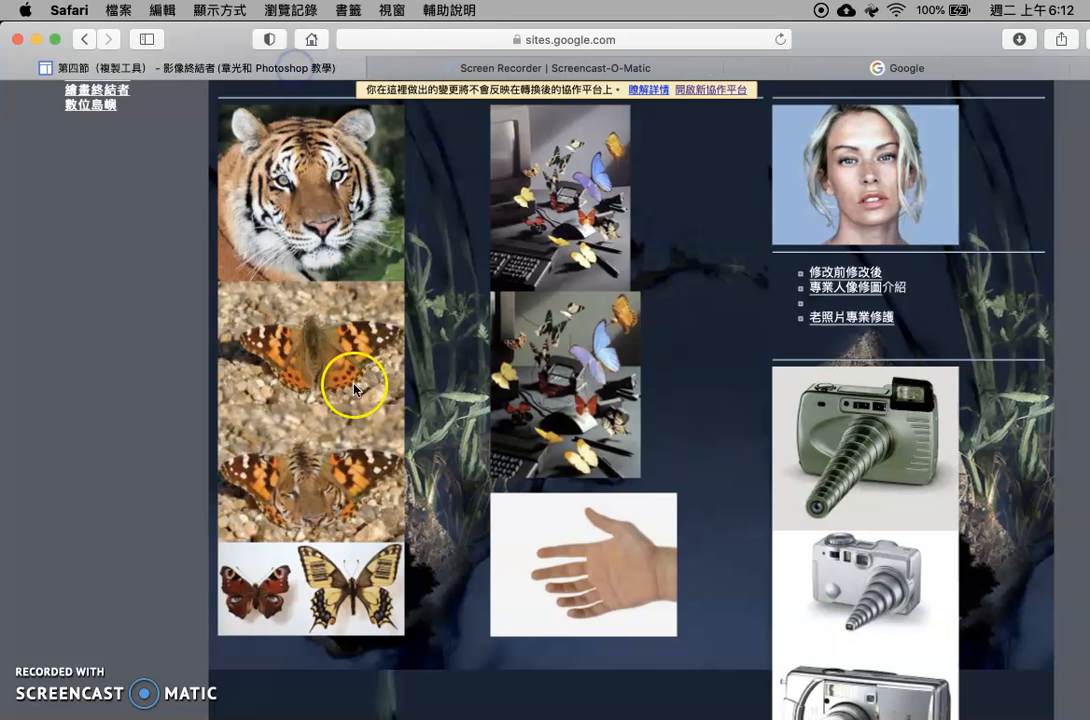
{"action": "left_click", "coordinate": [324, 493]}
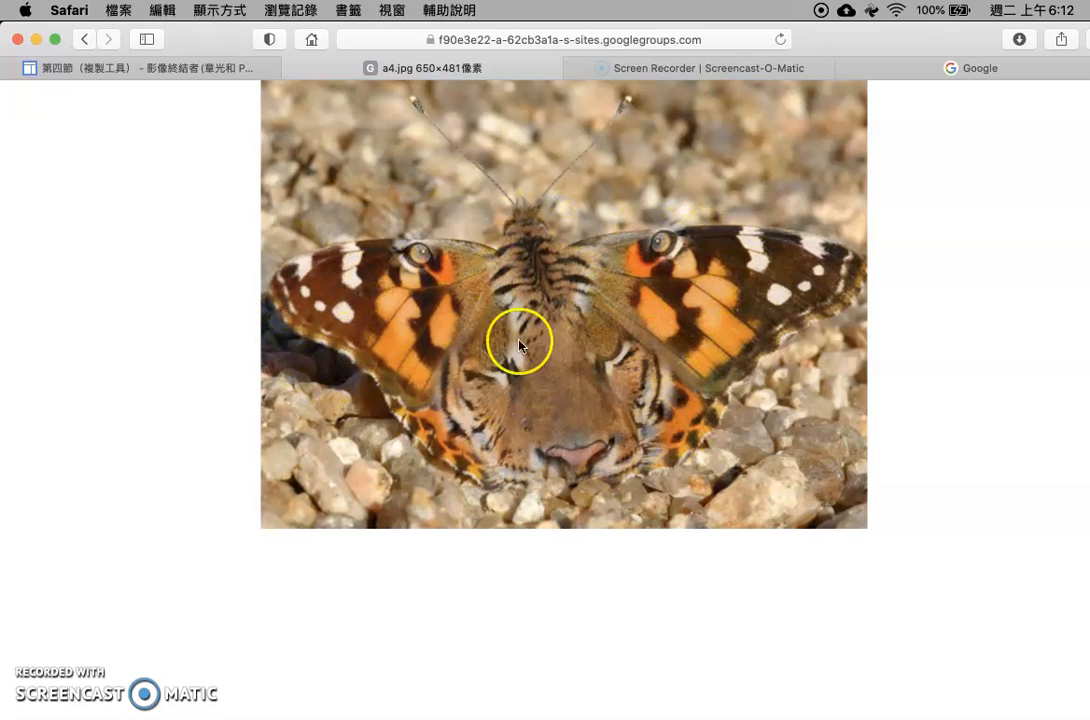
{"action": "left_click", "coordinate": [292, 68]}
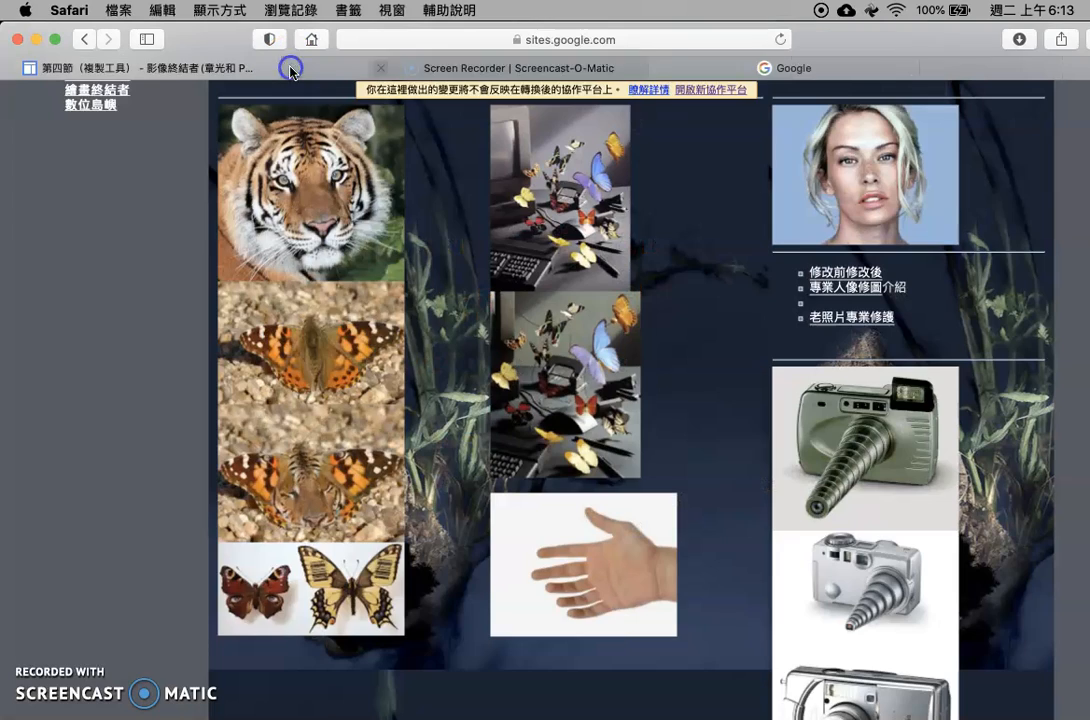
Open the tiger head photo and the plain butterfly photo from the lesson page in Photoshop
{"action": "left_click", "coordinate": [322, 197]}
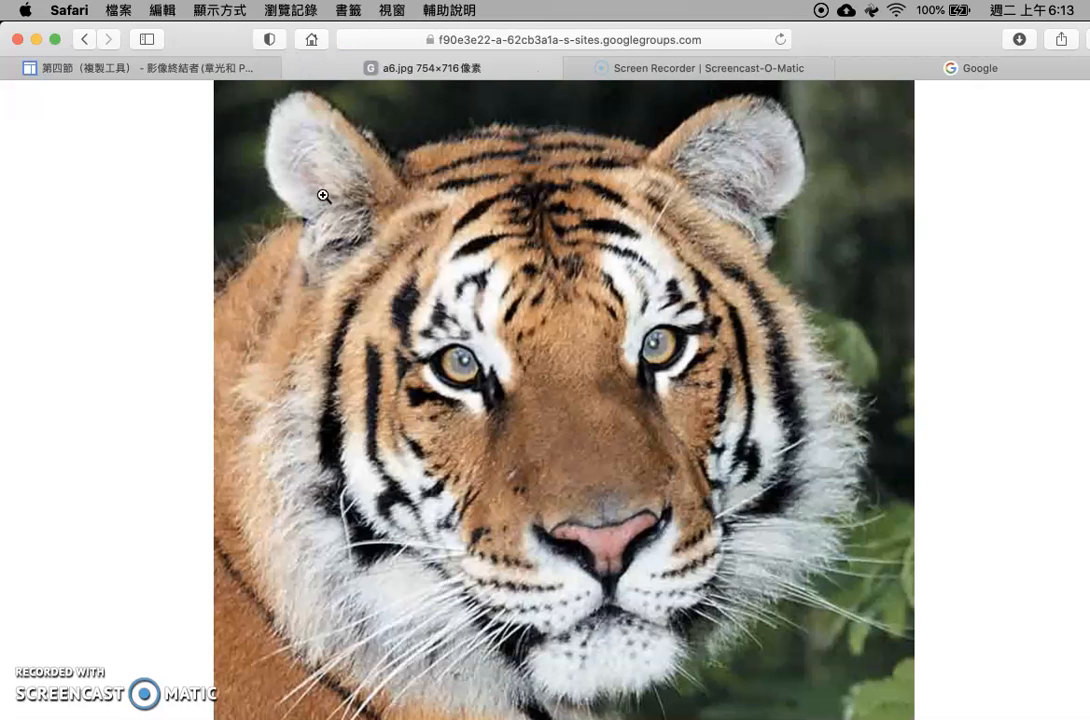
{"action": "left_click_drag", "start_coordinate": [652, 545], "coordinate": [695, 710]}
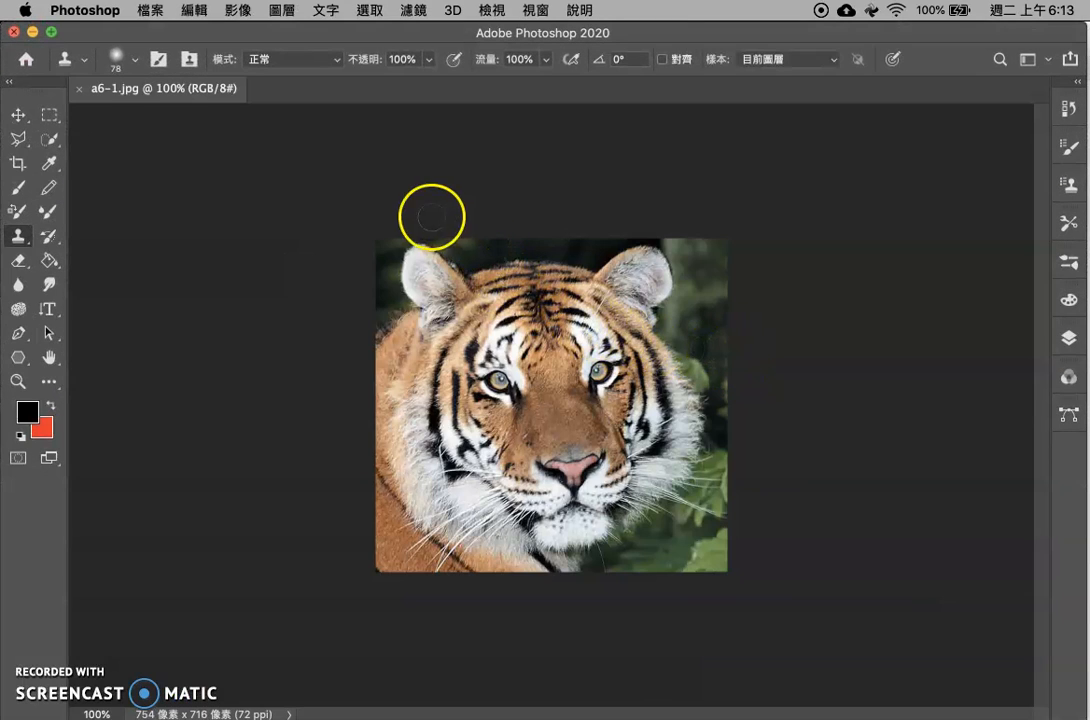
{"action": "key", "text": "super+Tab"}
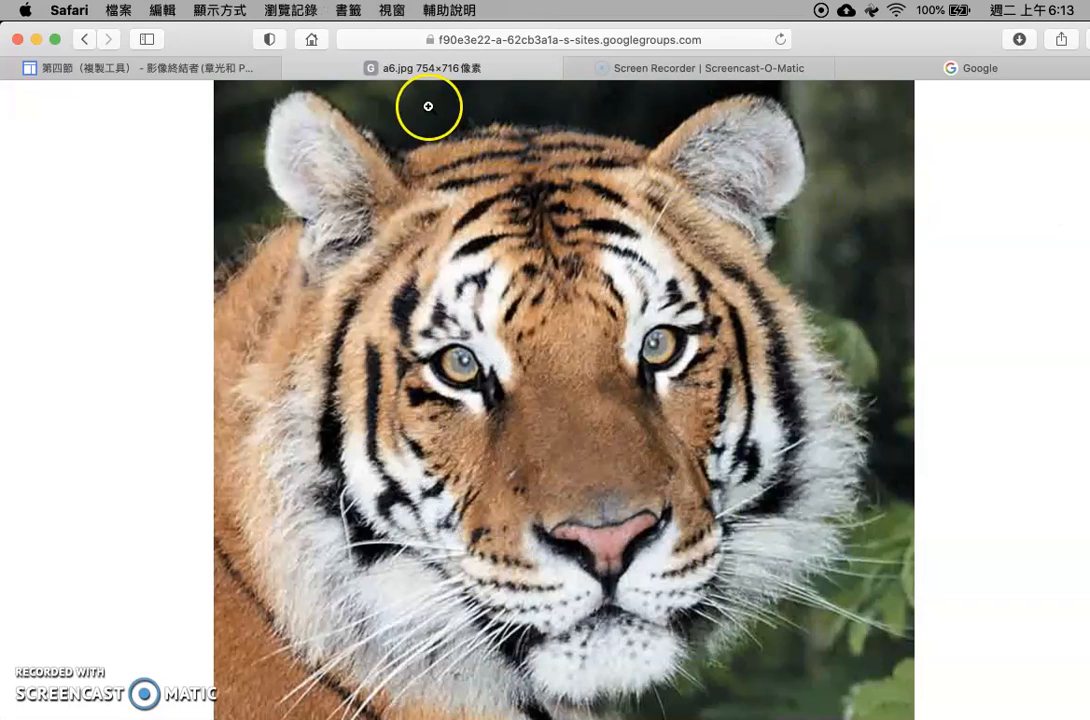
{"action": "left_click", "coordinate": [291, 72]}
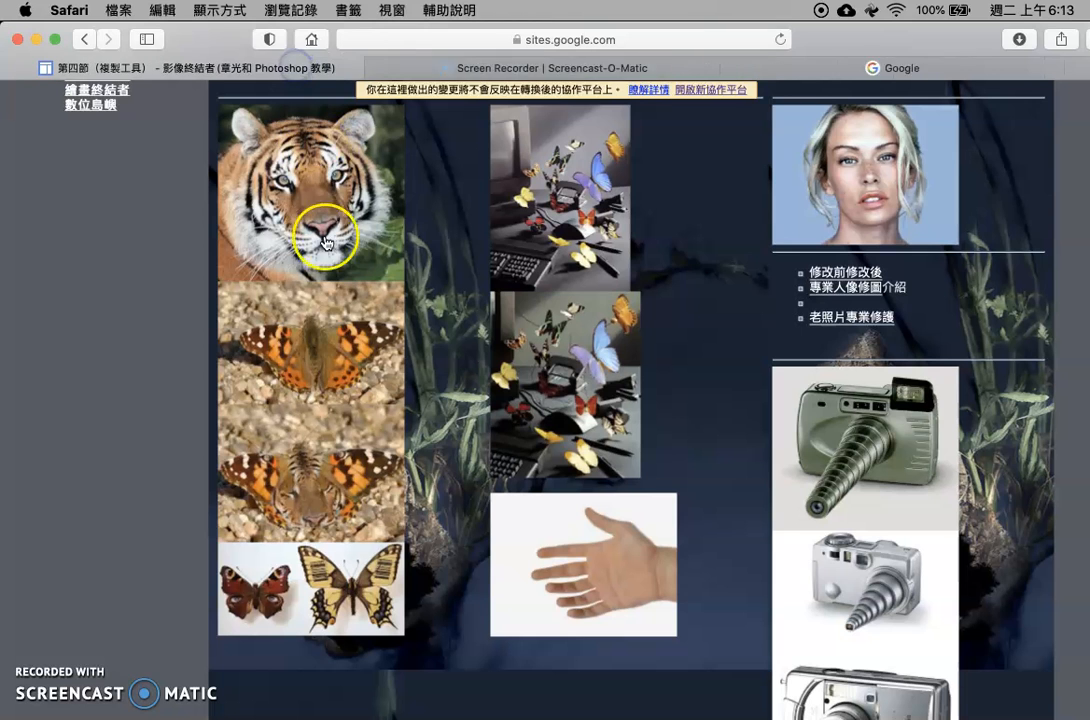
{"action": "left_click", "coordinate": [316, 345]}
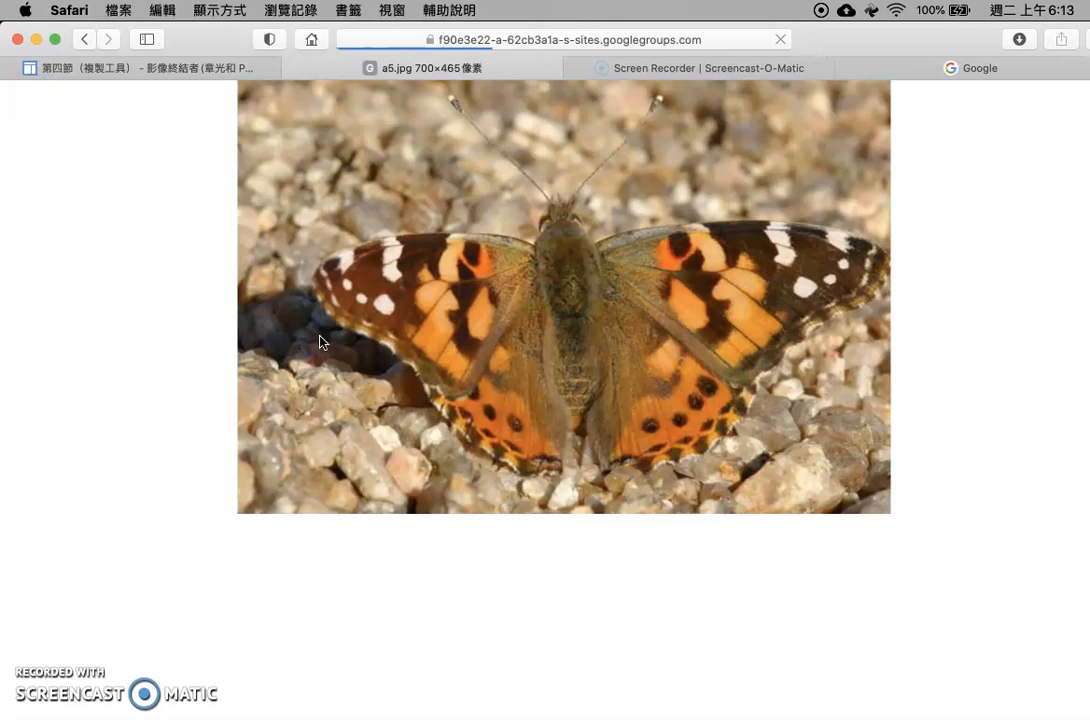
{"action": "left_click_drag", "start_coordinate": [596, 402], "coordinate": [712, 700]}
Float the tiger and butterfly images in separate windows and arrange and resize them side by side
{"action": "left_click_drag", "start_coordinate": [309, 92], "coordinate": [750, 135]}
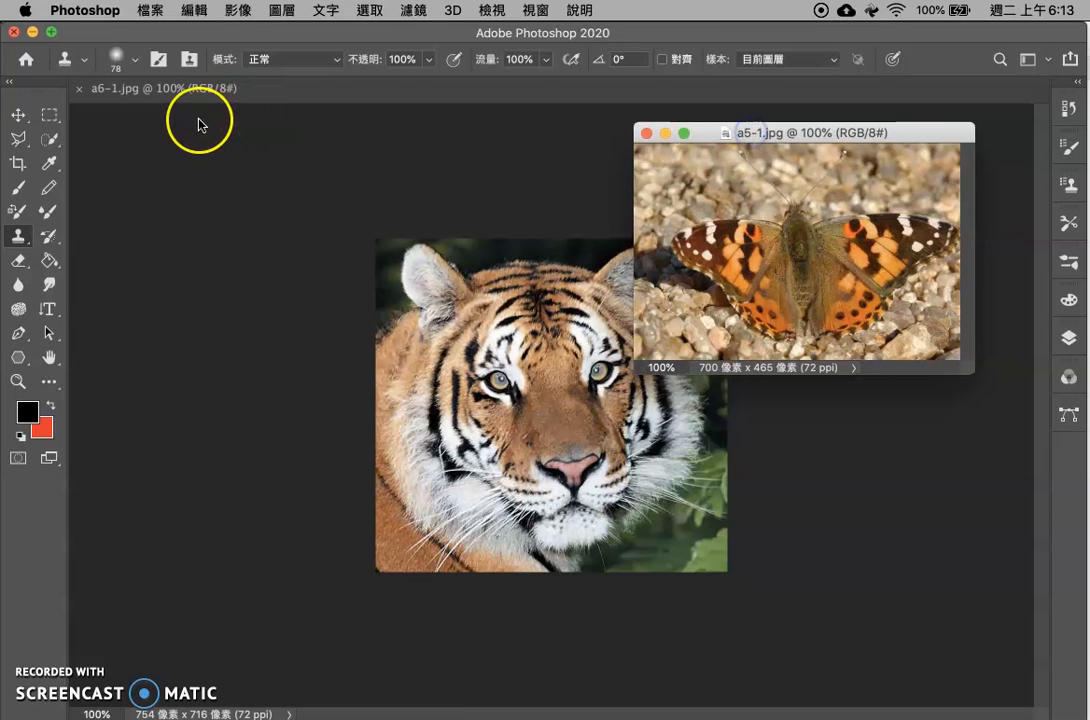
{"action": "left_click_drag", "start_coordinate": [195, 90], "coordinate": [226, 100]}
{"action": "left_click_drag", "start_coordinate": [446, 462], "coordinate": [600, 630]}
{"action": "left_click_drag", "start_coordinate": [760, 123], "coordinate": [737, 101]}
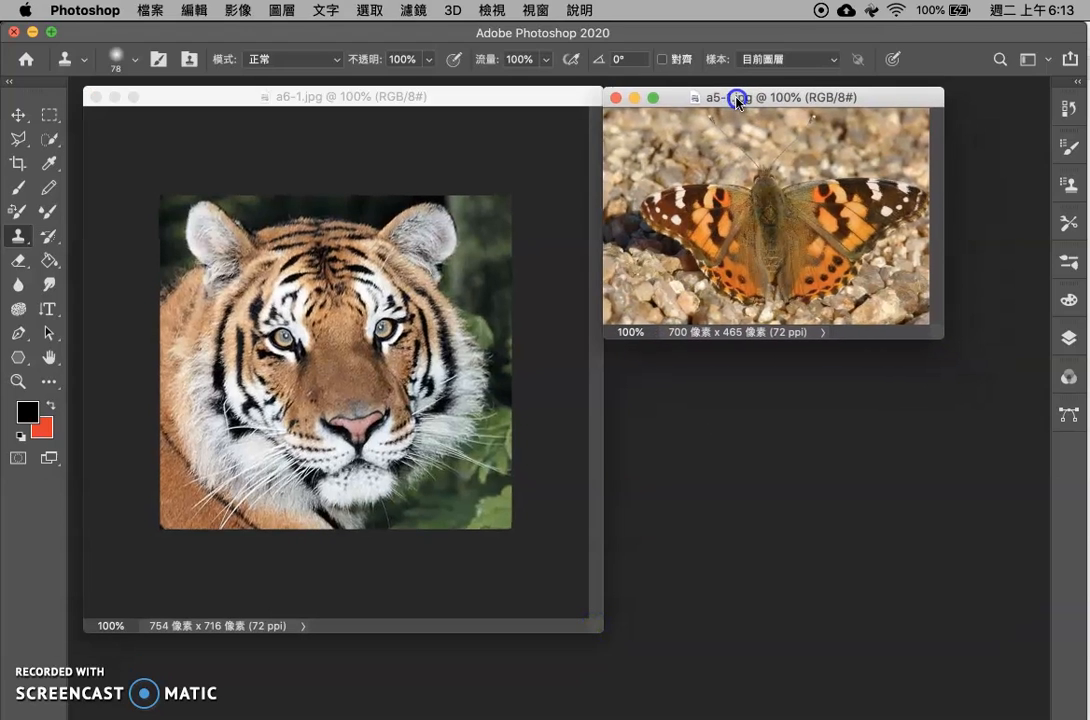
{"action": "left_click_drag", "start_coordinate": [935, 330], "coordinate": [1032, 630]}
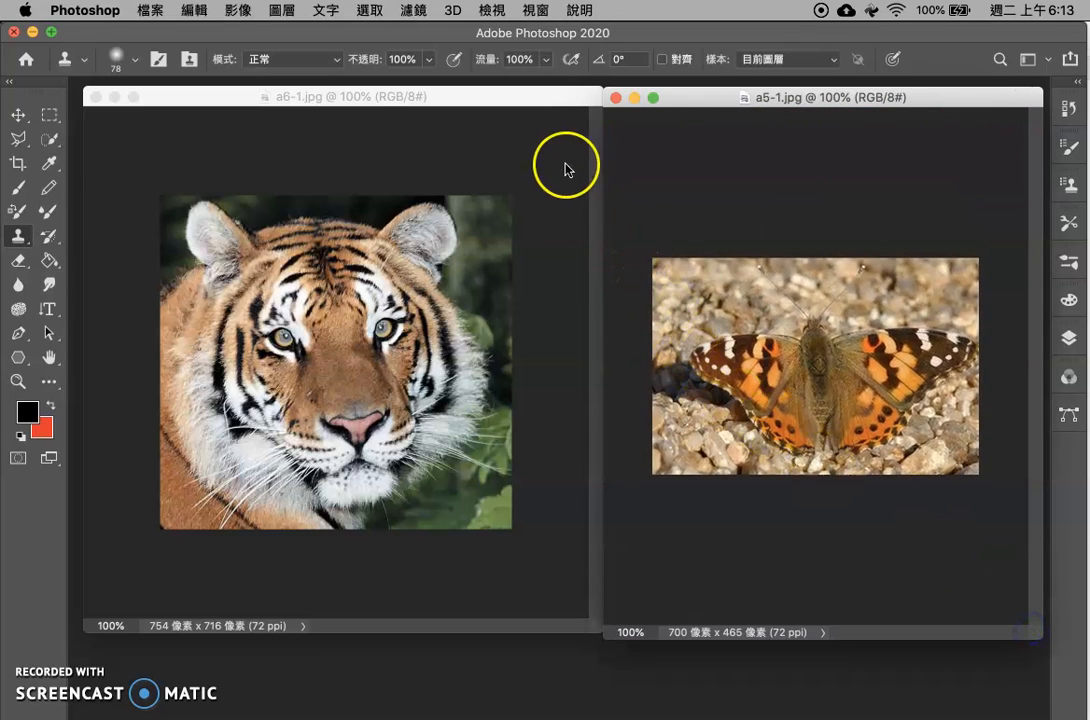
{"action": "left_click_drag", "start_coordinate": [698, 102], "coordinate": [637, 93]}
{"action": "left_click_drag", "start_coordinate": [970, 630], "coordinate": [1034, 623]}
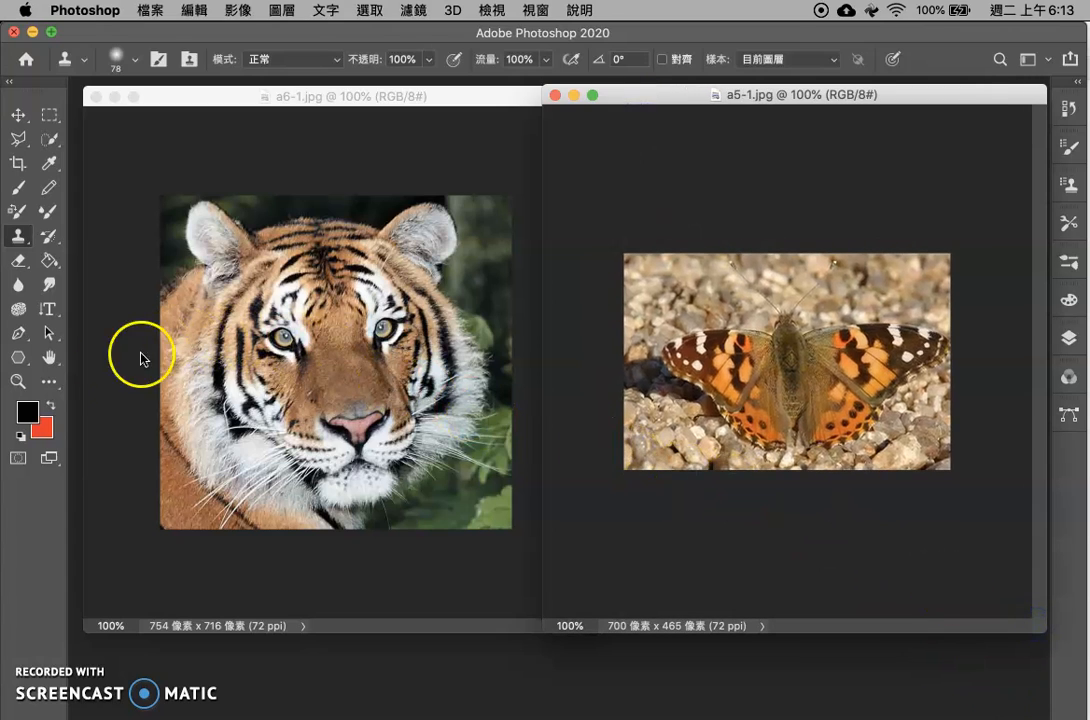
With the Clone Stamp tool, sample the tiger's left-hand eye as the source and make the butterfly image active
{"action": "left_click", "coordinate": [18, 381]}
{"action": "left_click", "coordinate": [804, 368]}
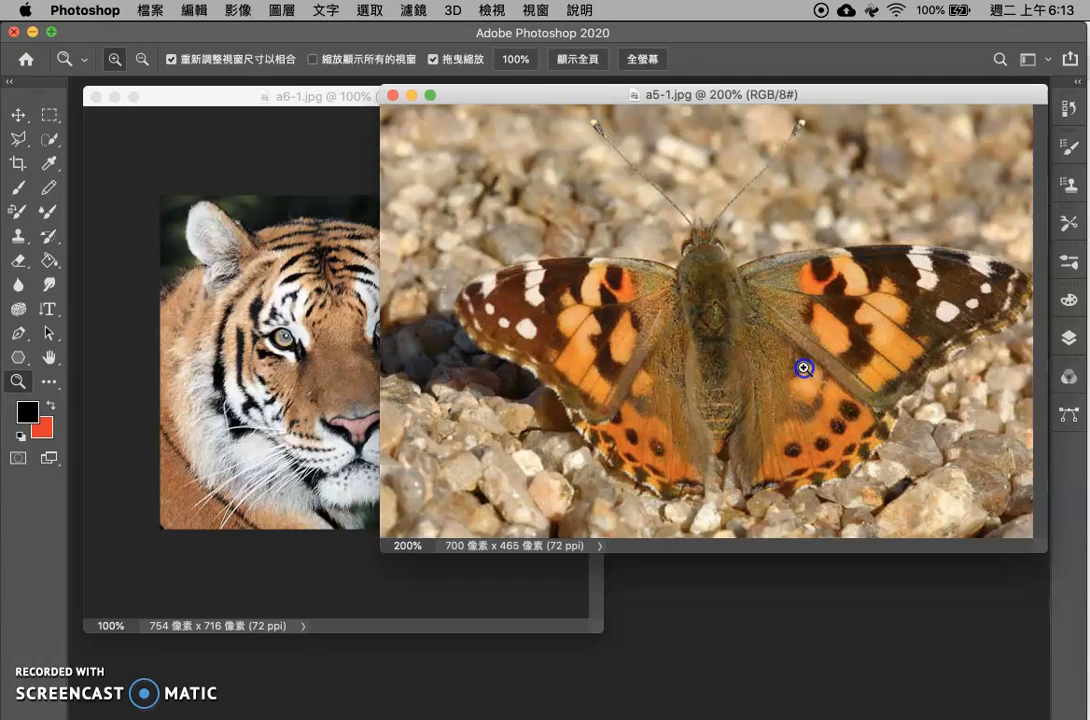
{"action": "left_click", "coordinate": [238, 98]}
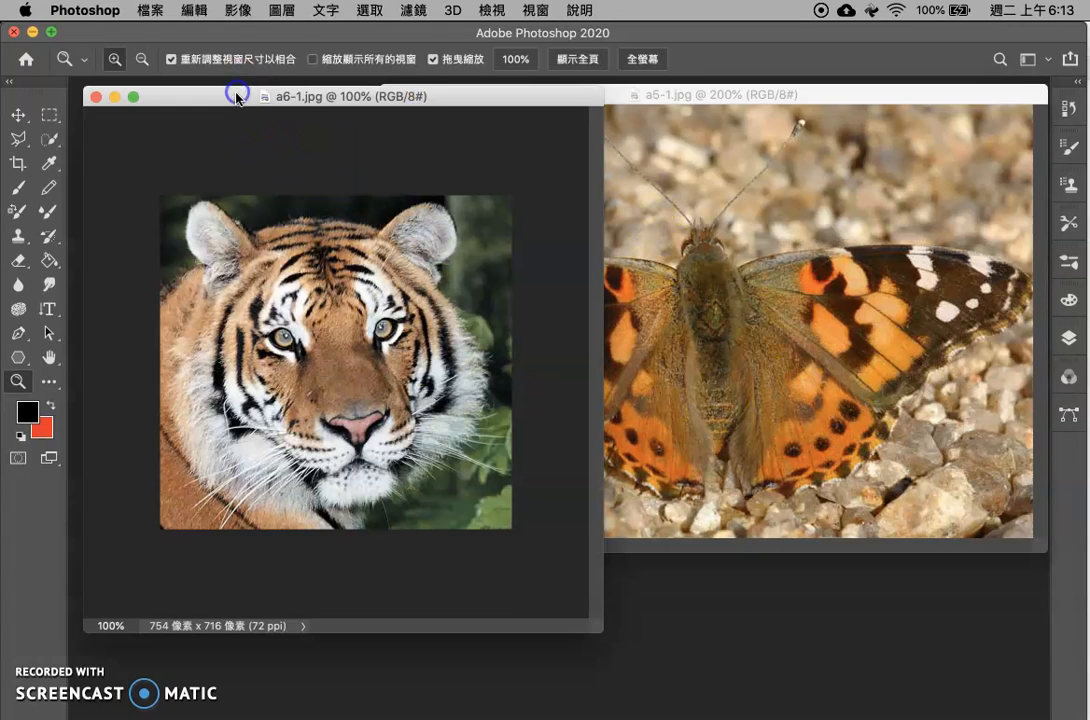
{"action": "left_click", "coordinate": [18, 238]}
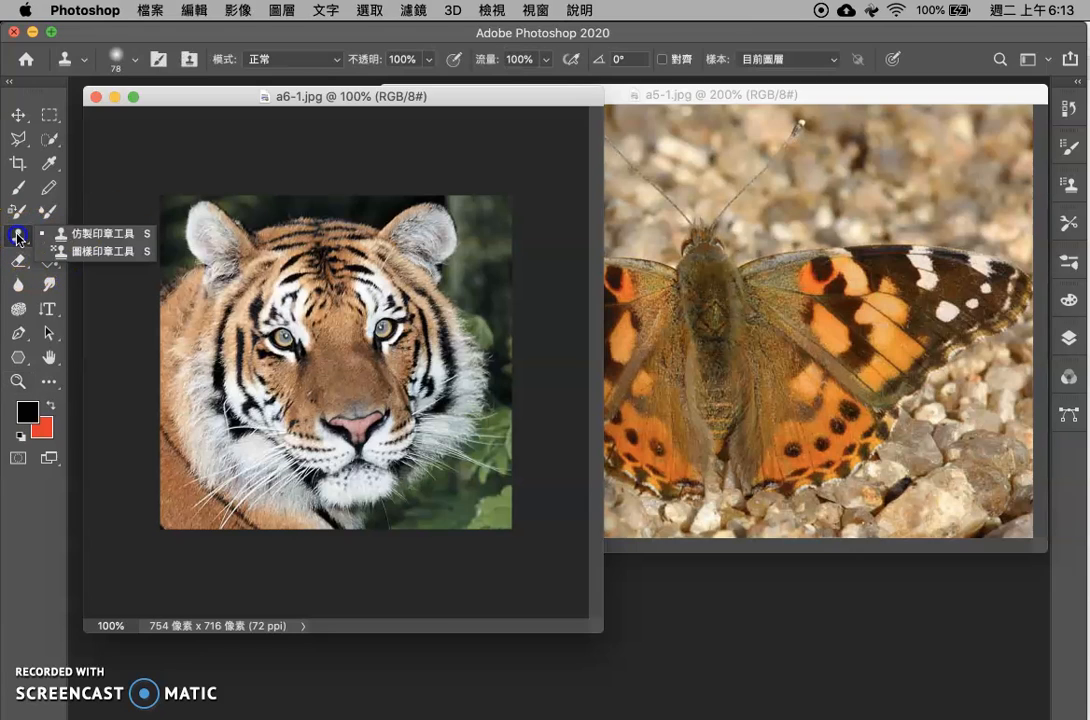
{"action": "left_click", "coordinate": [95, 235]}
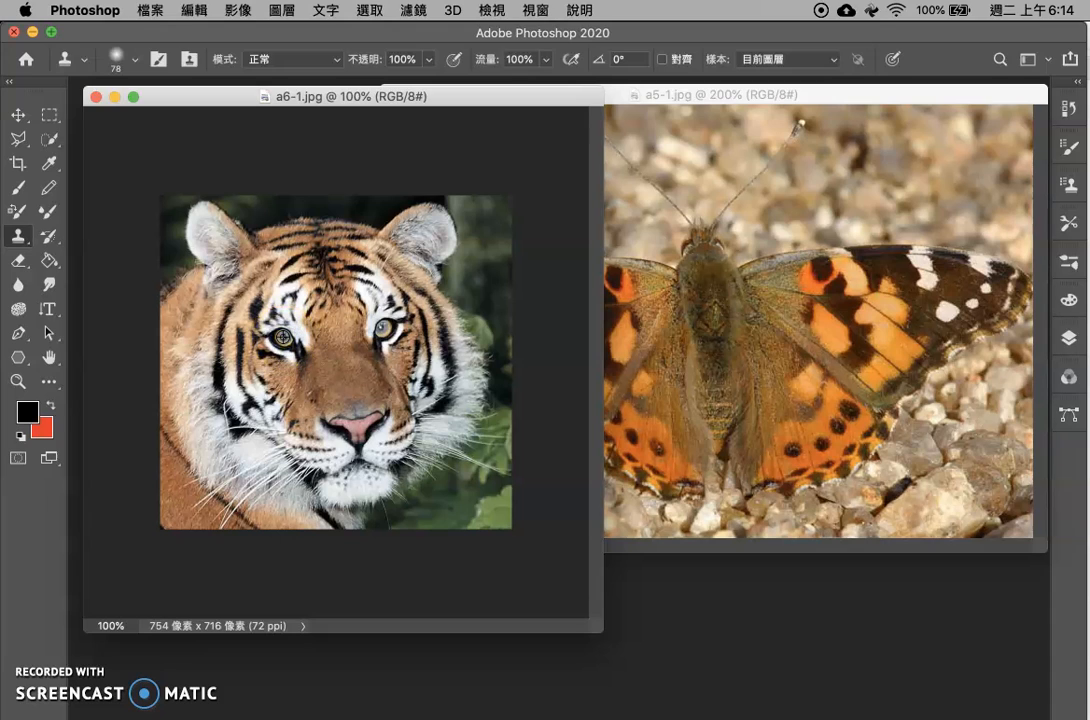
{"action": "left_click", "coordinate": [283, 337], "text": "alt"}
{"action": "left_click", "coordinate": [692, 237]}
{"action": "mouse_move", "coordinate": [625, 310]}
{"action": "left_mouse_down"}
{"action": "mouse_move", "coordinate": [593, 302]}
{"action": "mouse_move", "coordinate": [643, 283]}
{"action": "mouse_move", "coordinate": [632, 311]}
{"action": "left_mouse_up"}
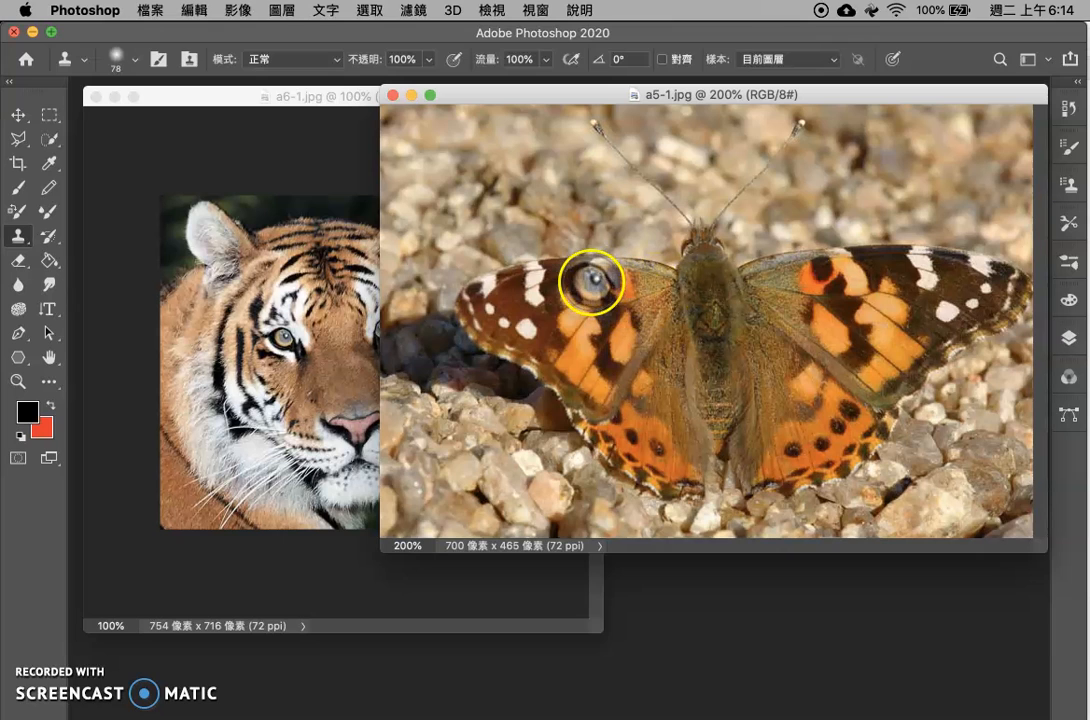
Set the Clone Stamp opacity to 48% and clone the tiger's eye onto the butterfly's left-hand wing
{"action": "left_click", "coordinate": [430, 66]}
{"action": "left_click_drag", "start_coordinate": [389, 84], "coordinate": [381, 85]}
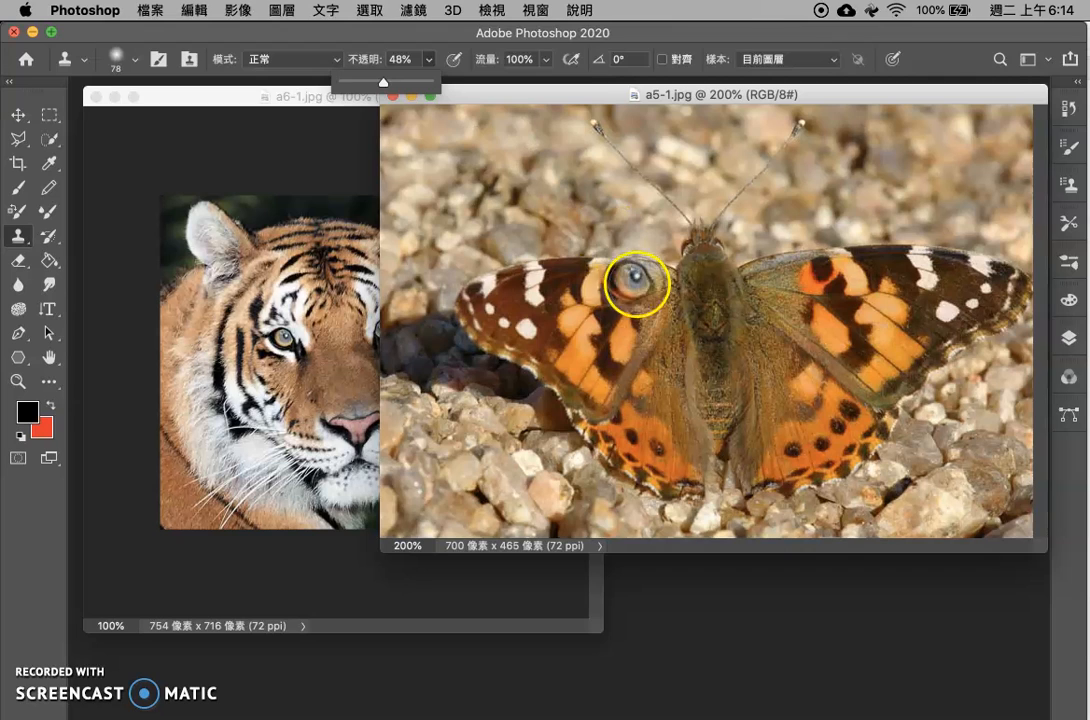
{"action": "left_click", "coordinate": [638, 284]}
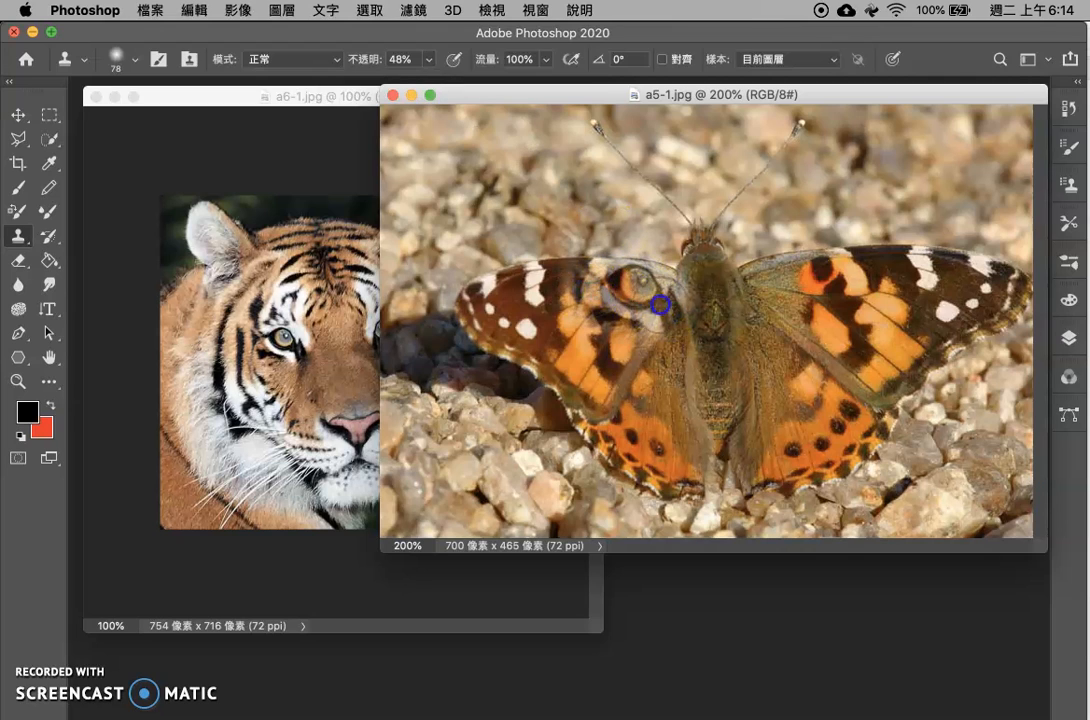
{"action": "mouse_move", "coordinate": [635, 308]}
{"action": "left_mouse_down"}
{"action": "mouse_move", "coordinate": [597, 292]}
{"action": "mouse_move", "coordinate": [608, 313]}
{"action": "mouse_move", "coordinate": [656, 330]}
{"action": "mouse_move", "coordinate": [656, 295]}
{"action": "mouse_move", "coordinate": [617, 290]}
{"action": "left_mouse_up"}
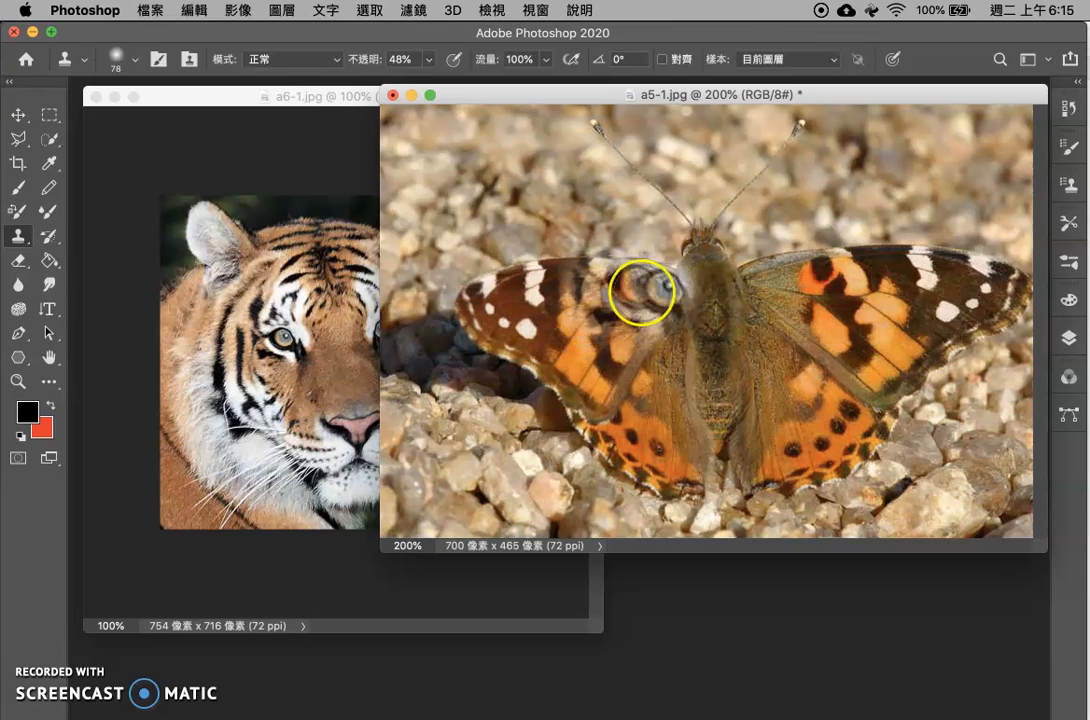
Set the Clone Stamp opacity to 100% and clone the tiger's eye and surrounding fur over the butterfly's left-hand wing
{"action": "left_click", "coordinate": [431, 63]}
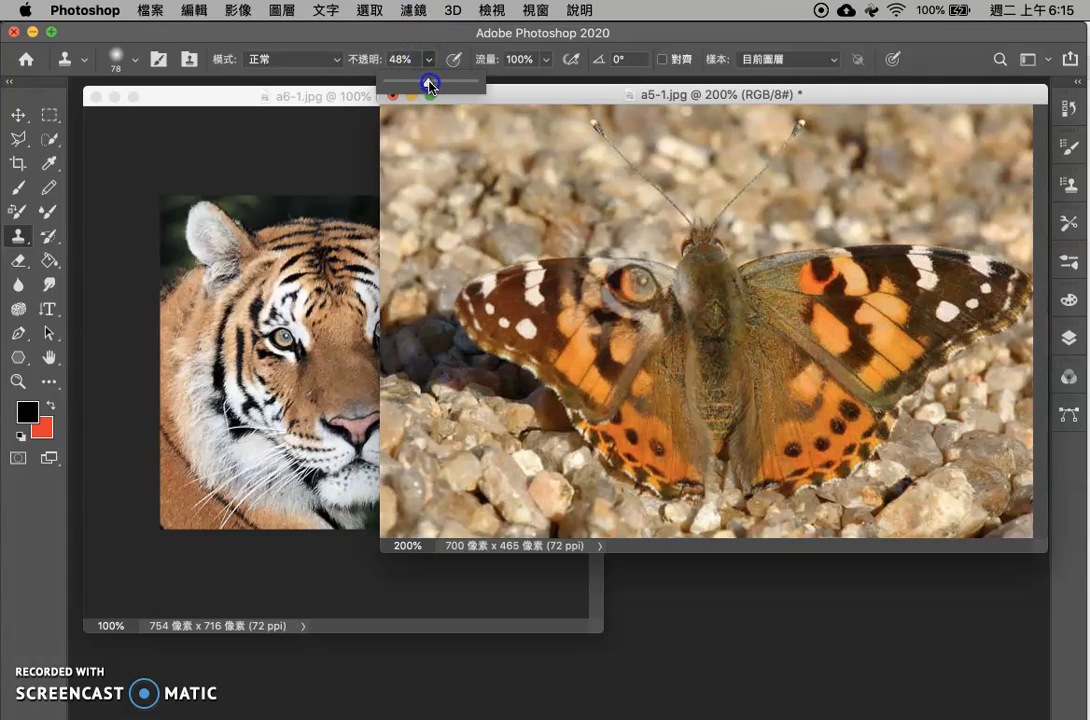
{"action": "left_click", "coordinate": [502, 96]}
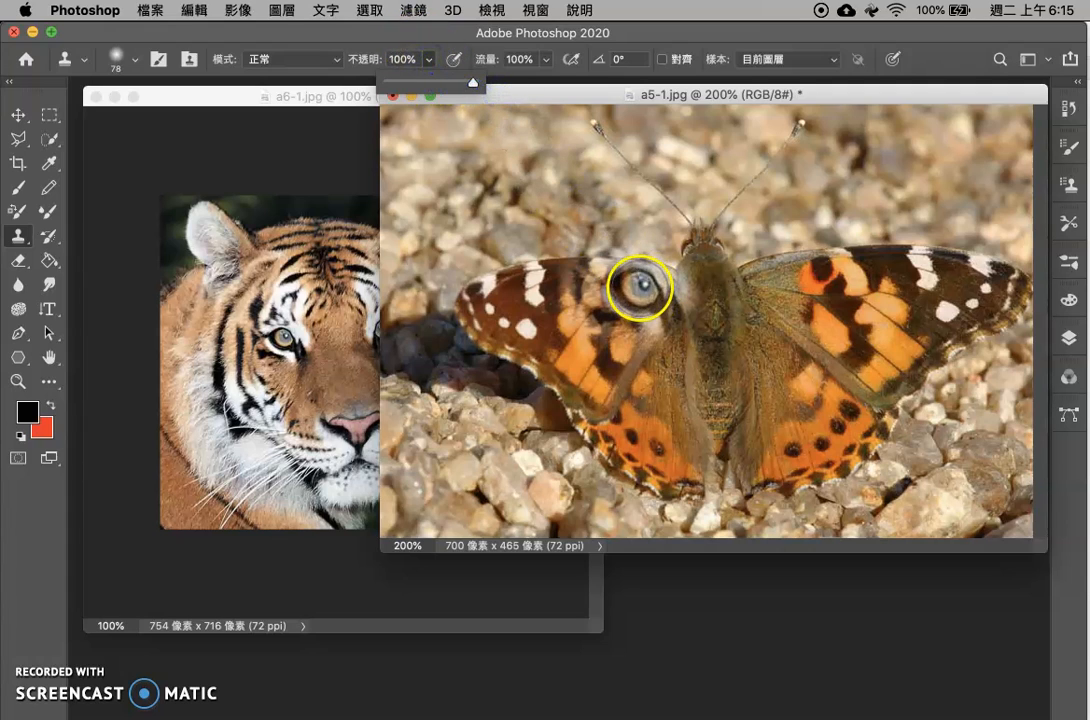
{"action": "left_click", "coordinate": [640, 285]}
{"action": "mouse_move", "coordinate": [652, 293]}
{"action": "left_mouse_down"}
{"action": "mouse_move", "coordinate": [610, 297]}
{"action": "mouse_move", "coordinate": [680, 316]}
{"action": "mouse_move", "coordinate": [635, 323]}
{"action": "mouse_move", "coordinate": [639, 355]}
{"action": "mouse_move", "coordinate": [679, 341]}
{"action": "left_mouse_up"}
{"action": "mouse_move", "coordinate": [606, 304]}
{"action": "left_mouse_down"}
{"action": "mouse_move", "coordinate": [558, 298]}
{"action": "mouse_move", "coordinate": [579, 290]}
{"action": "mouse_move", "coordinate": [627, 308]}
{"action": "left_mouse_up"}
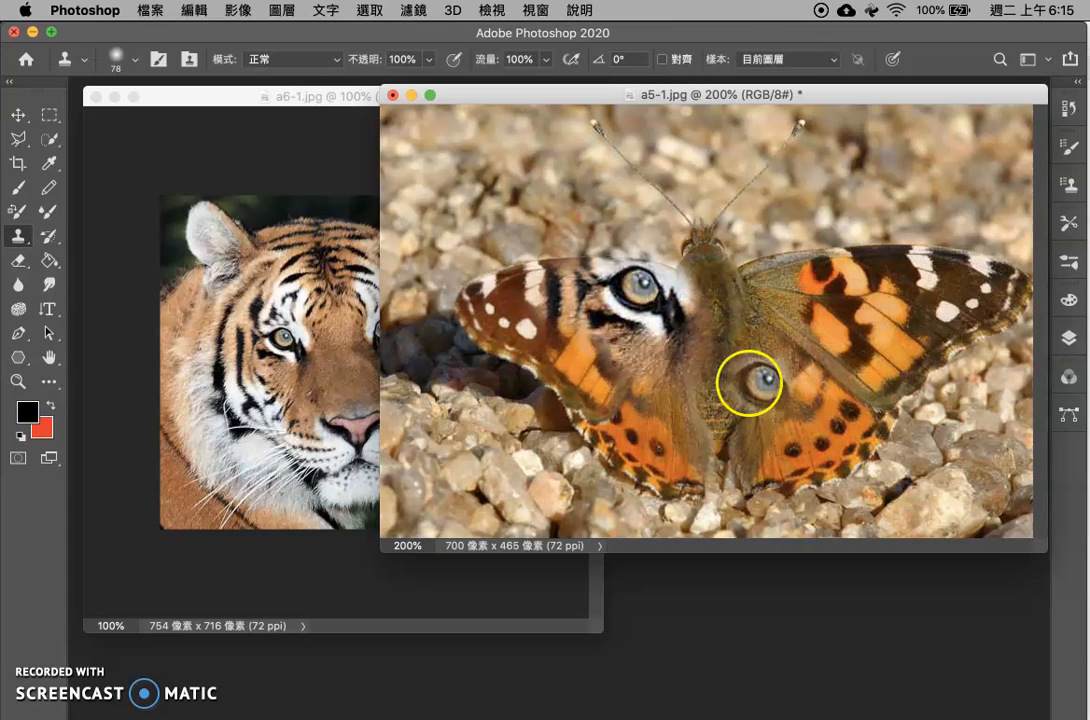
Sample the tiger's right-hand eye and clone it with its surrounding stripes onto the butterfly's right-hand wing
{"action": "left_click", "coordinate": [316, 168]}
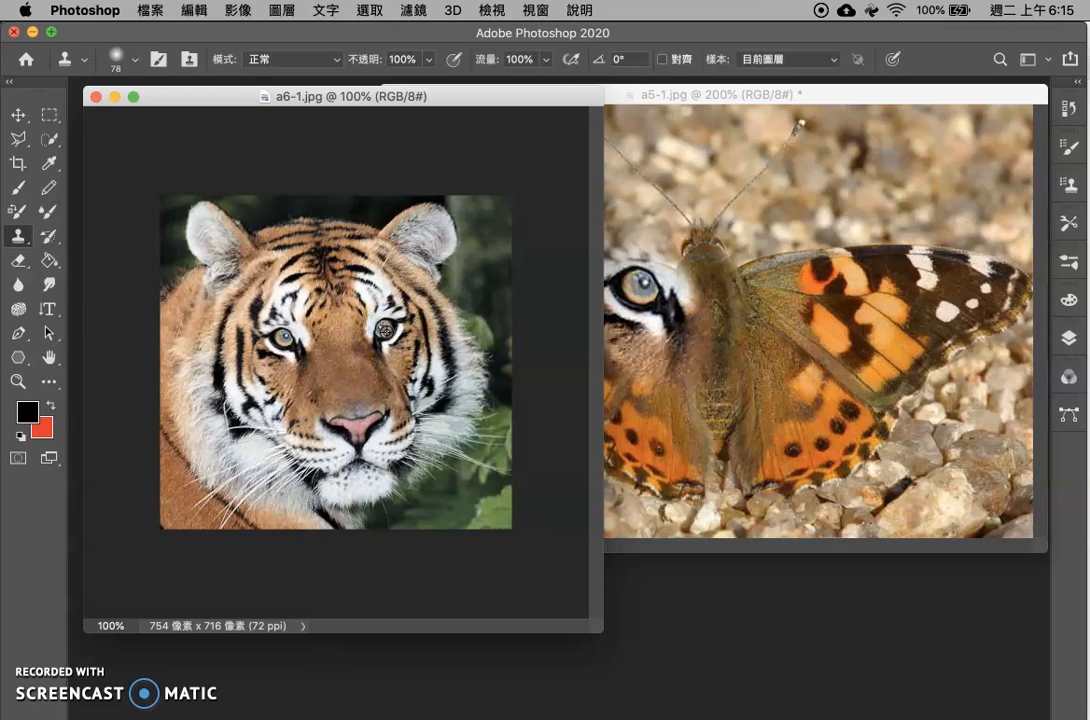
{"action": "left_click", "coordinate": [385, 330], "text": "alt"}
{"action": "left_click", "coordinate": [773, 293]}
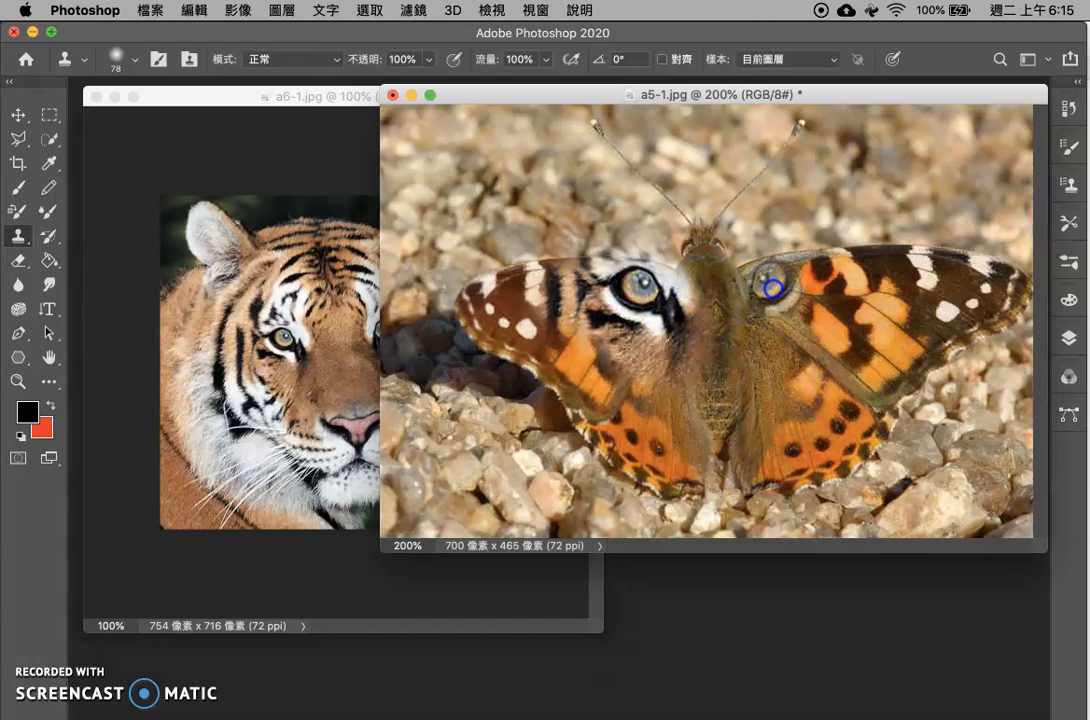
{"action": "mouse_move", "coordinate": [762, 285]}
{"action": "left_mouse_down"}
{"action": "mouse_move", "coordinate": [844, 276]}
{"action": "mouse_move", "coordinate": [790, 299]}
{"action": "mouse_move", "coordinate": [774, 318]}
{"action": "mouse_move", "coordinate": [817, 298]}
{"action": "mouse_move", "coordinate": [773, 322]}
{"action": "left_mouse_up"}
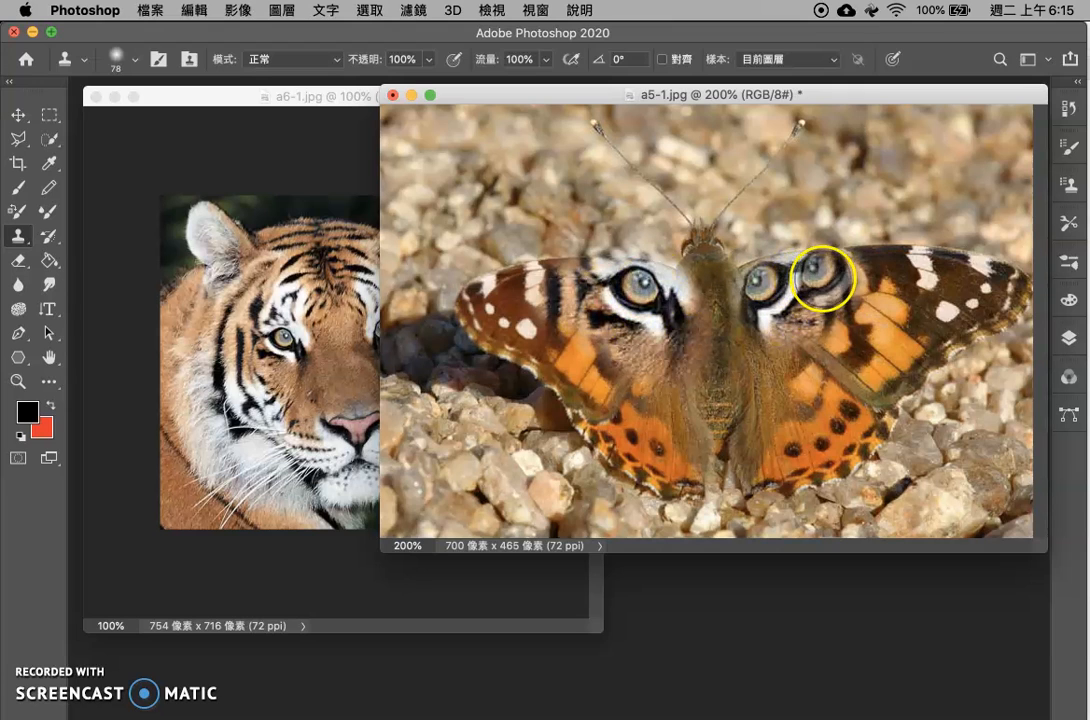
Sample the tiger's nose and clone the nose and muzzle across the lower part of the butterfly
{"action": "left_click", "coordinate": [266, 164]}
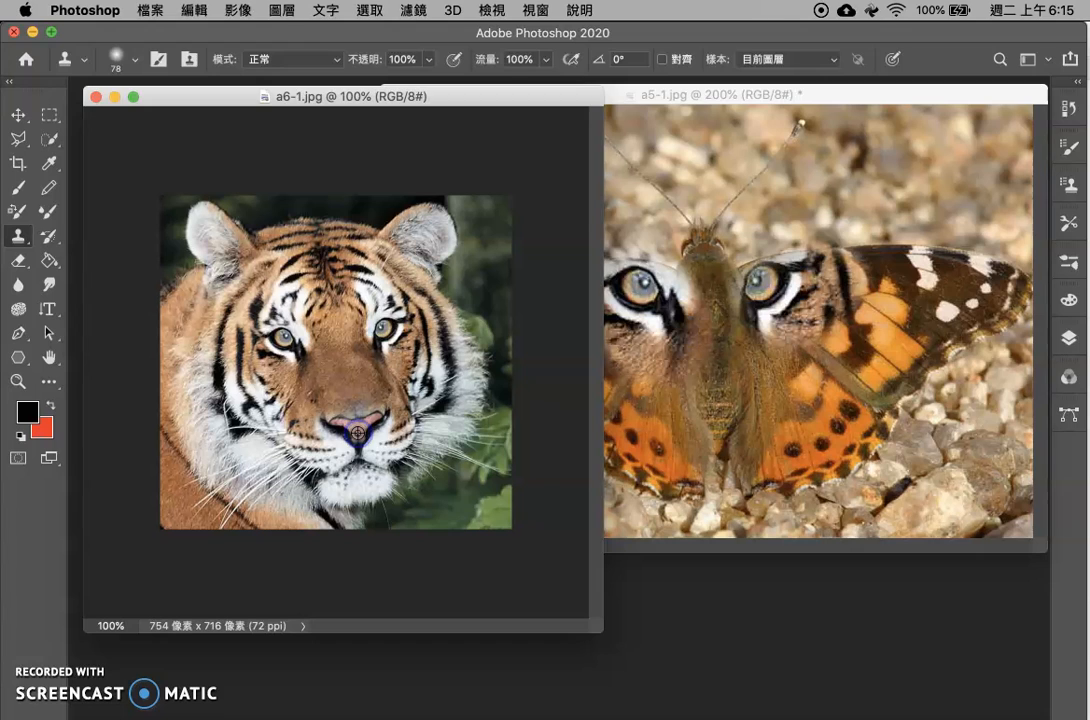
{"action": "left_click", "coordinate": [659, 412]}
{"action": "mouse_move", "coordinate": [724, 422]}
{"action": "left_mouse_down"}
{"action": "mouse_move", "coordinate": [723, 412]}
{"action": "mouse_move", "coordinate": [735, 482]}
{"action": "mouse_move", "coordinate": [733, 427]}
{"action": "left_mouse_up"}
{"action": "mouse_move", "coordinate": [725, 431]}
{"action": "left_mouse_down"}
{"action": "mouse_move", "coordinate": [671, 410]}
{"action": "mouse_move", "coordinate": [659, 421]}
{"action": "mouse_move", "coordinate": [679, 432]}
{"action": "mouse_move", "coordinate": [653, 432]}
{"action": "mouse_move", "coordinate": [686, 444]}
{"action": "mouse_move", "coordinate": [747, 431]}
{"action": "mouse_move", "coordinate": [826, 440]}
{"action": "mouse_move", "coordinate": [684, 458]}
{"action": "mouse_move", "coordinate": [645, 453]}
{"action": "mouse_move", "coordinate": [603, 426]}
{"action": "left_mouse_up"}
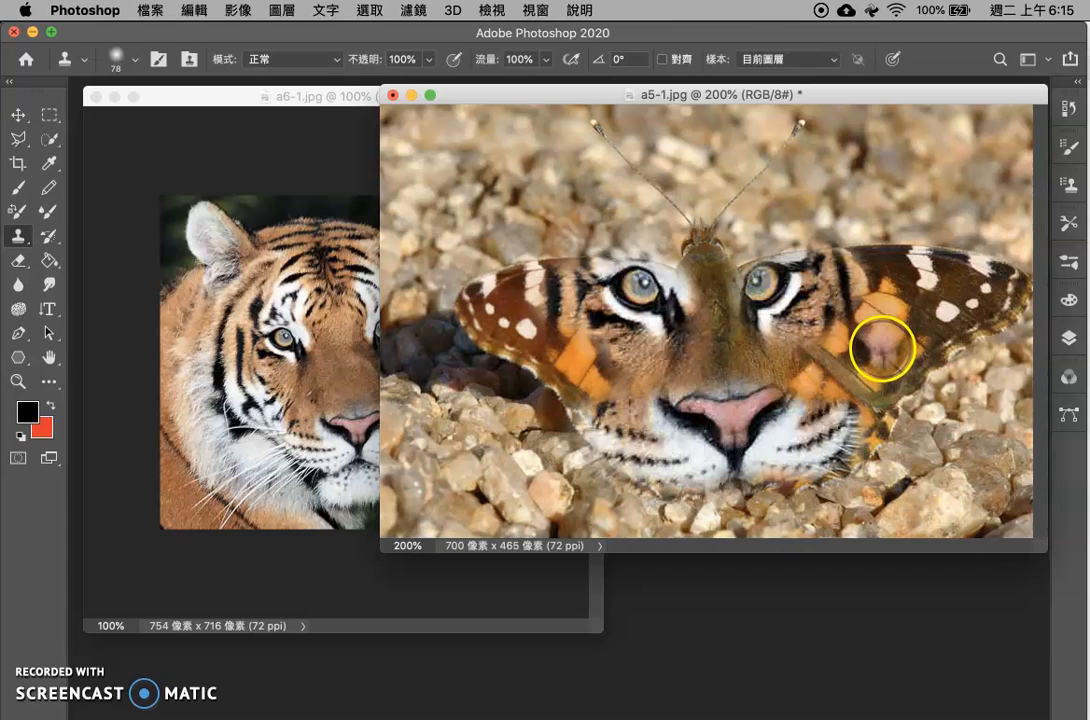
Sample the tiger's striped forehead and clone it over the butterfly's body between the eyes and nose
{"action": "left_click", "coordinate": [321, 277]}
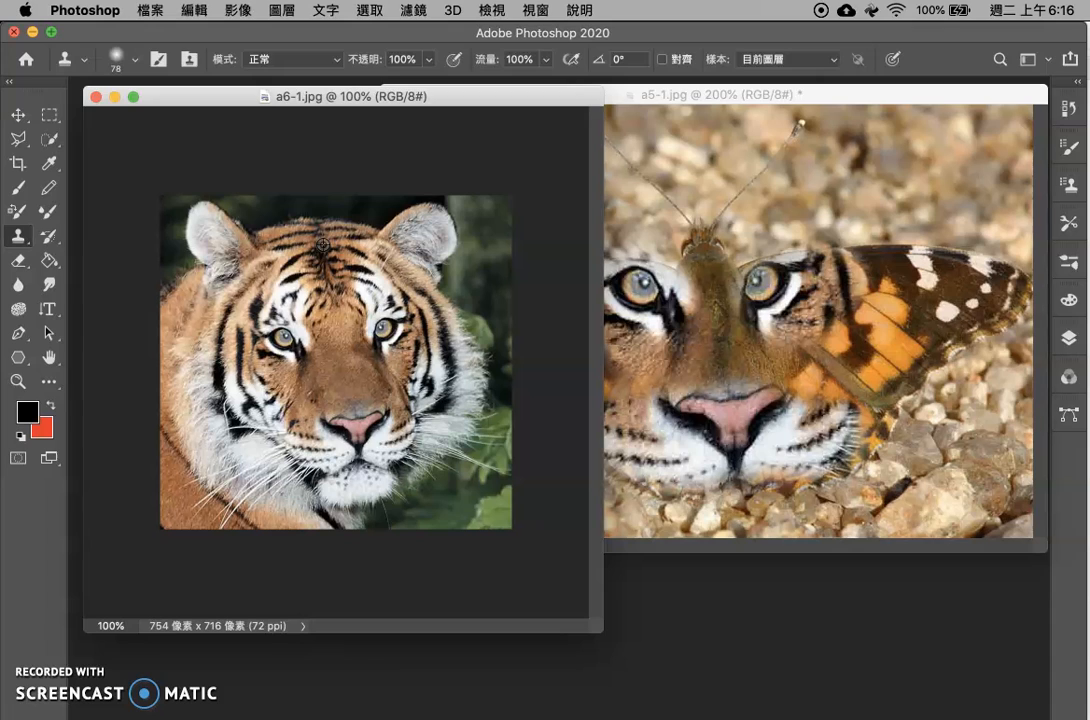
{"action": "left_click", "coordinate": [716, 327]}
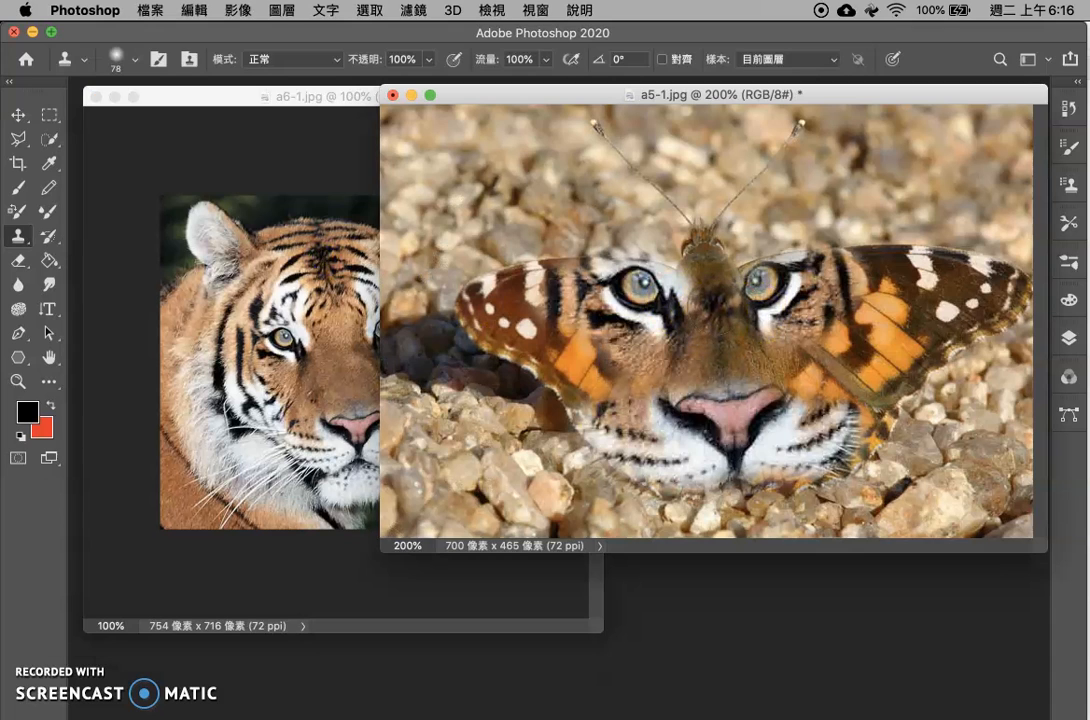
{"action": "mouse_move", "coordinate": [700, 330]}
{"action": "left_mouse_down"}
{"action": "mouse_move", "coordinate": [767, 351]}
{"action": "mouse_move", "coordinate": [655, 370]}
{"action": "mouse_move", "coordinate": [720, 356]}
{"action": "mouse_move", "coordinate": [816, 367]}
{"action": "mouse_move", "coordinate": [862, 338]}
{"action": "mouse_move", "coordinate": [646, 374]}
{"action": "mouse_move", "coordinate": [615, 370]}
{"action": "mouse_move", "coordinate": [584, 343]}
{"action": "mouse_move", "coordinate": [797, 368]}
{"action": "mouse_move", "coordinate": [862, 359]}
{"action": "mouse_move", "coordinate": [890, 299]}
{"action": "mouse_move", "coordinate": [909, 331]}
{"action": "mouse_move", "coordinate": [905, 347]}
{"action": "mouse_move", "coordinate": [695, 358]}
{"action": "mouse_move", "coordinate": [604, 357]}
{"action": "mouse_move", "coordinate": [549, 341]}
{"action": "mouse_move", "coordinate": [555, 325]}
{"action": "mouse_move", "coordinate": [488, 311]}
{"action": "mouse_move", "coordinate": [476, 335]}
{"action": "mouse_move", "coordinate": [809, 333]}
{"action": "mouse_move", "coordinate": [624, 348]}
{"action": "mouse_move", "coordinate": [582, 329]}
{"action": "mouse_move", "coordinate": [800, 363]}
{"action": "left_mouse_up"}
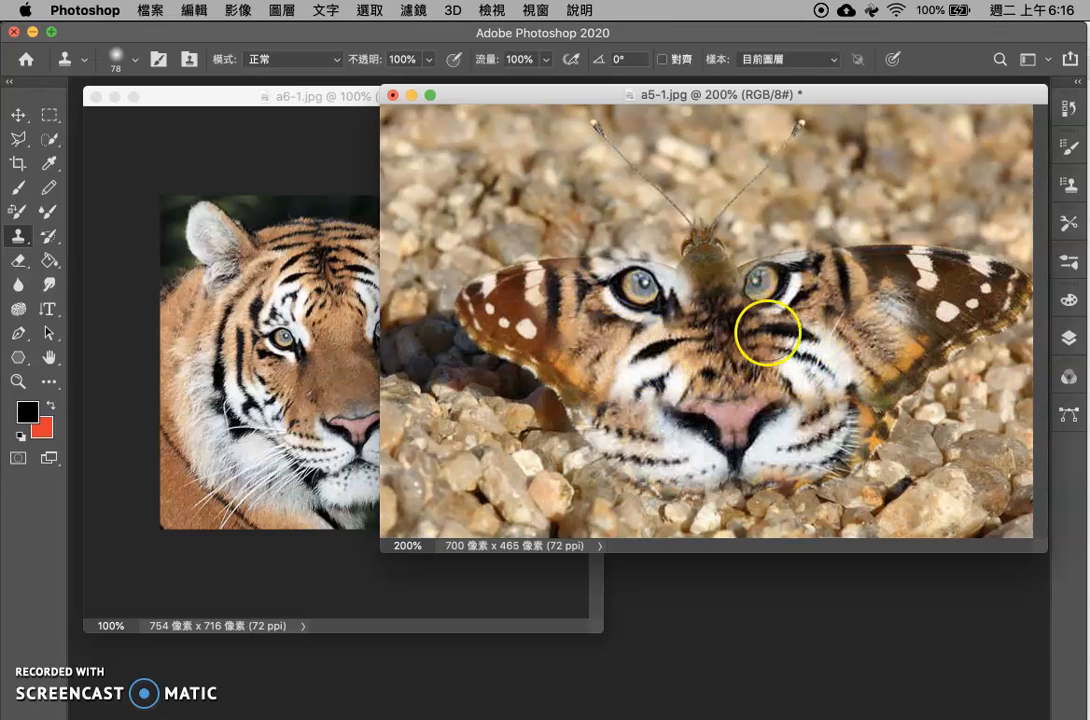
Revert the butterfly photo to its original history snapshot and add a new empty layer above the background
{"action": "left_click", "coordinate": [1067, 338]}
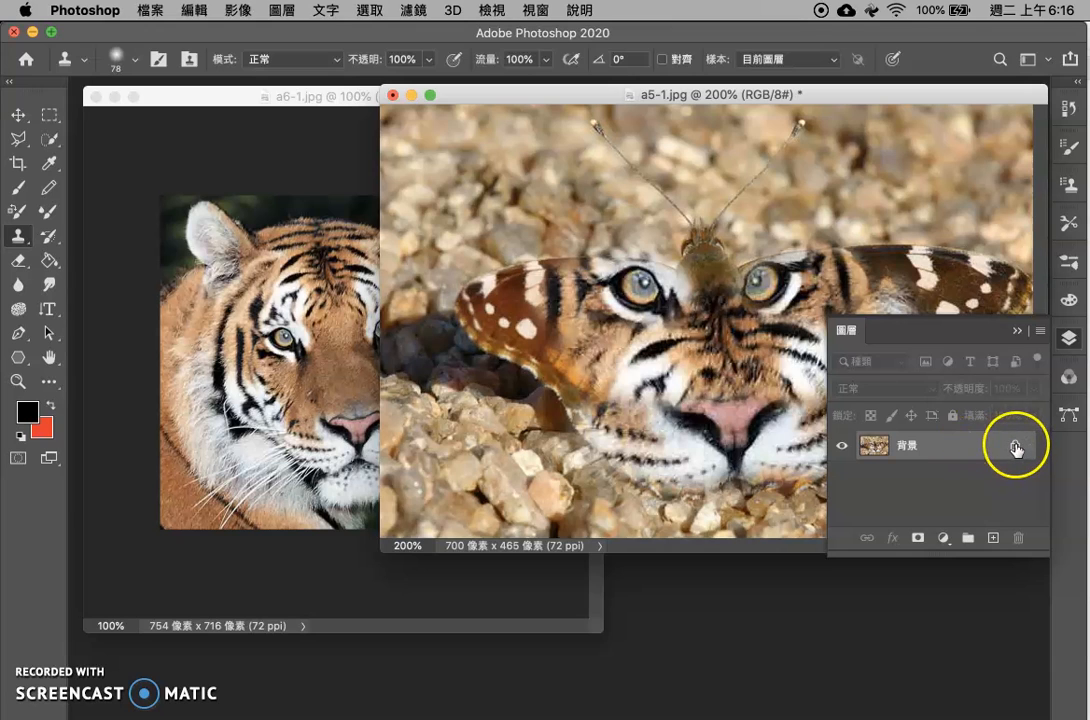
{"action": "left_click", "coordinate": [1070, 107]}
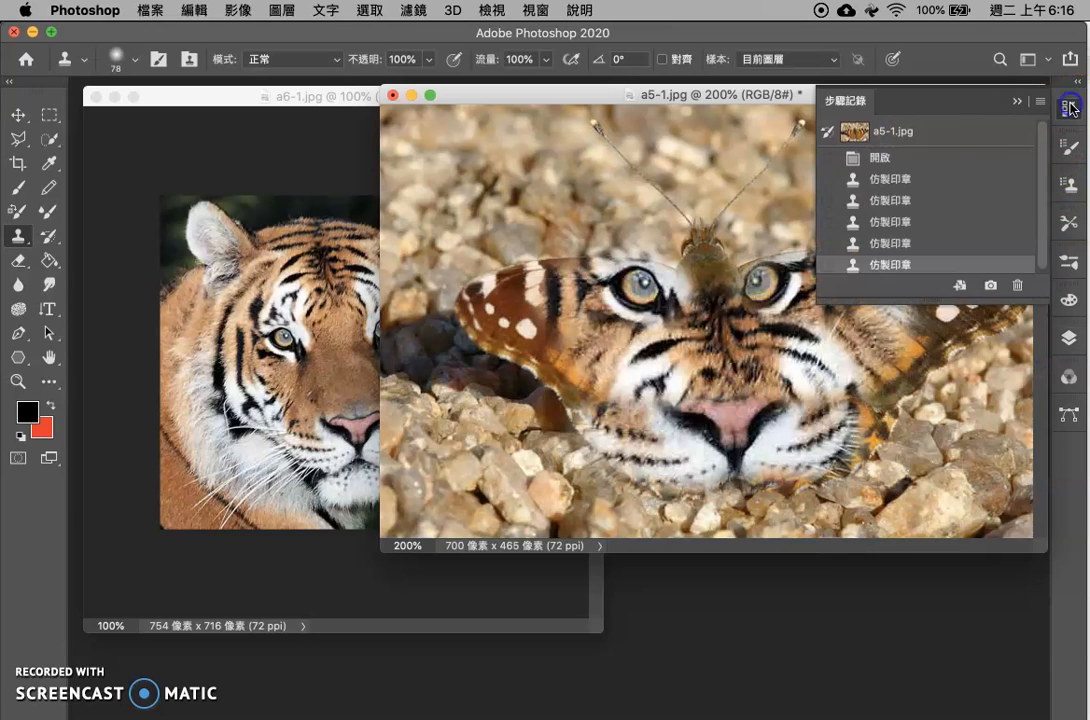
{"action": "left_click", "coordinate": [966, 137]}
{"action": "left_click", "coordinate": [1067, 378]}
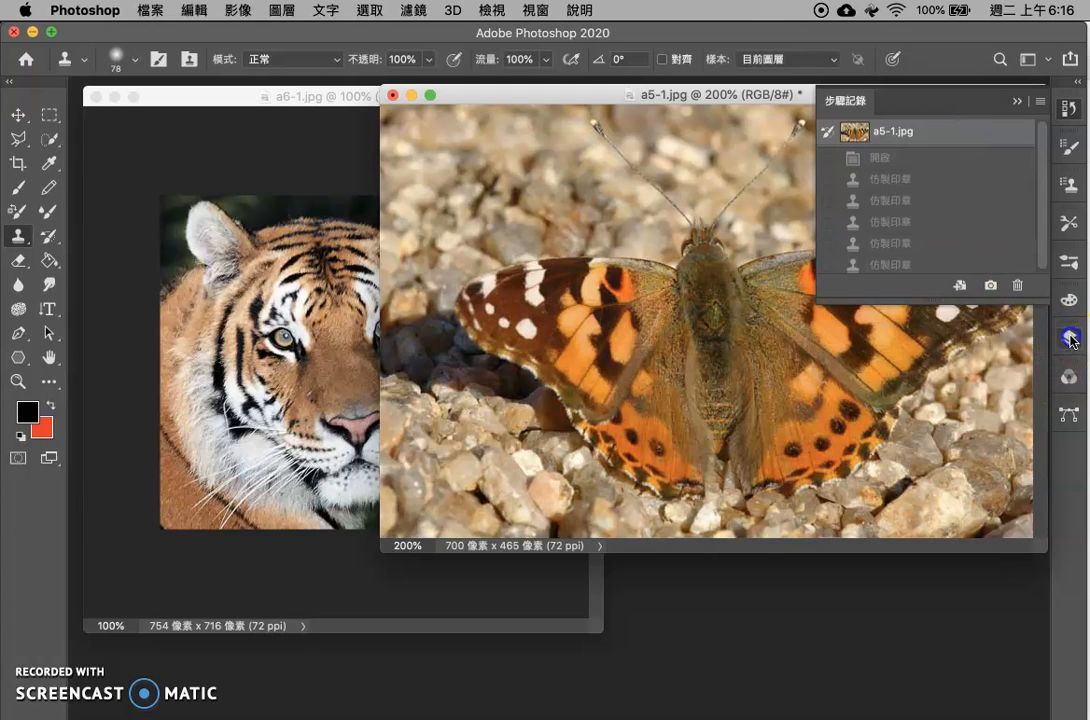
{"action": "left_click", "coordinate": [1070, 339]}
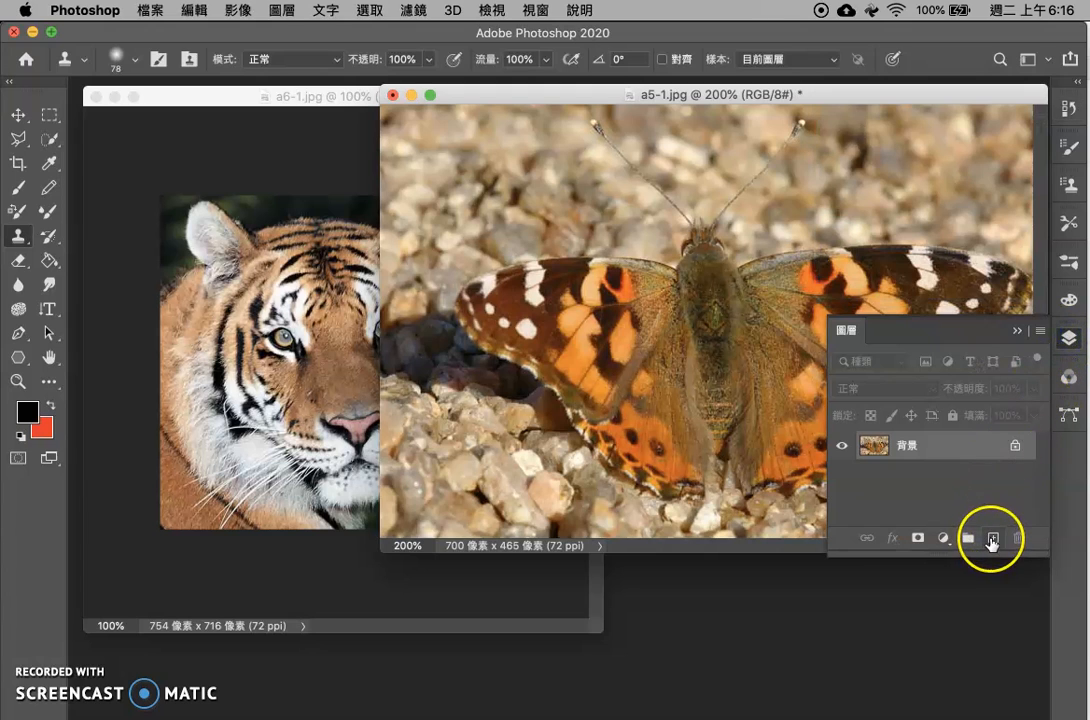
{"action": "left_click", "coordinate": [992, 541]}
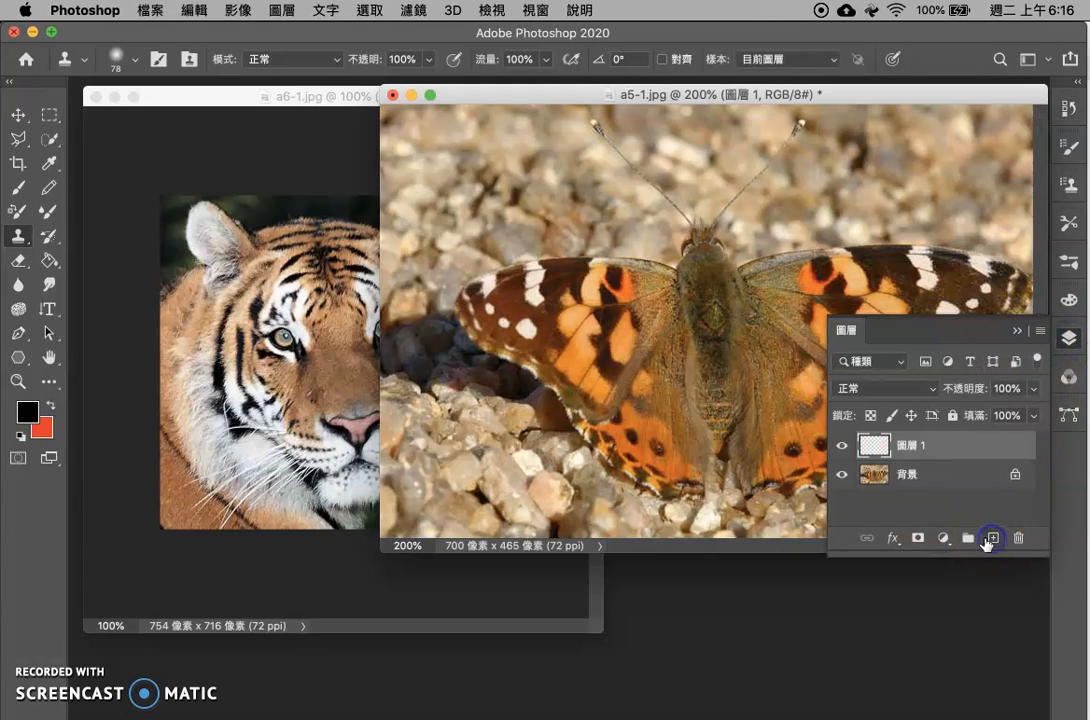
Sample the tiger's nose, clone it onto the new layer over the butterfly's lower body, and check it with the background briefly hidden
{"action": "left_click", "coordinate": [280, 181]}
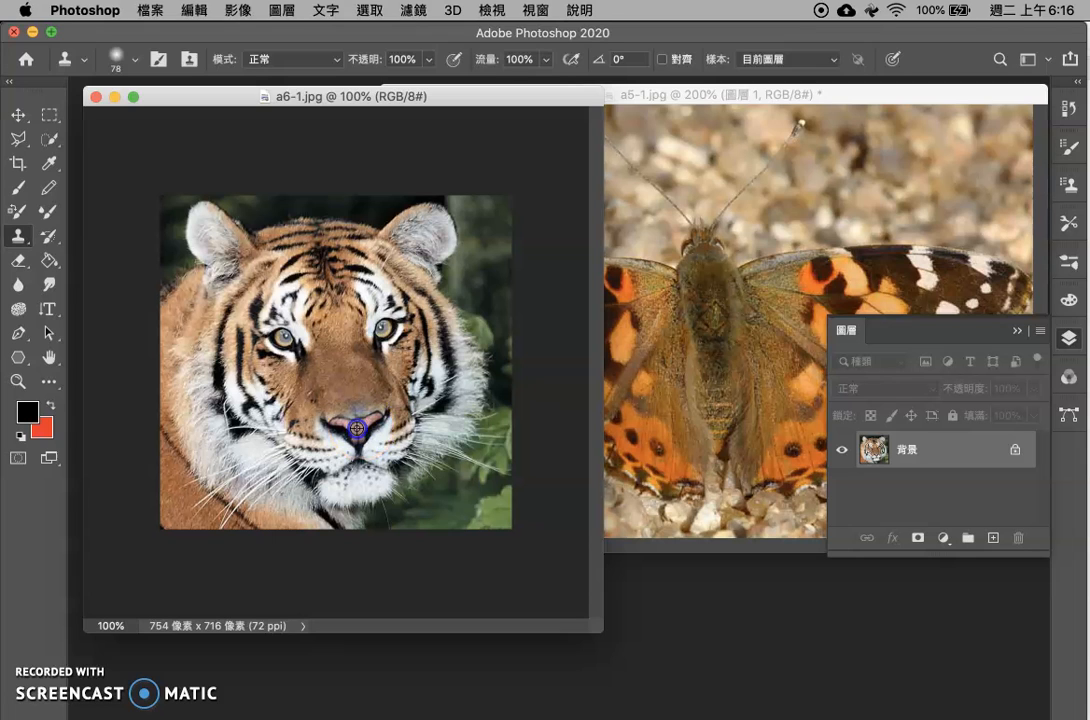
{"action": "left_click", "coordinate": [745, 294]}
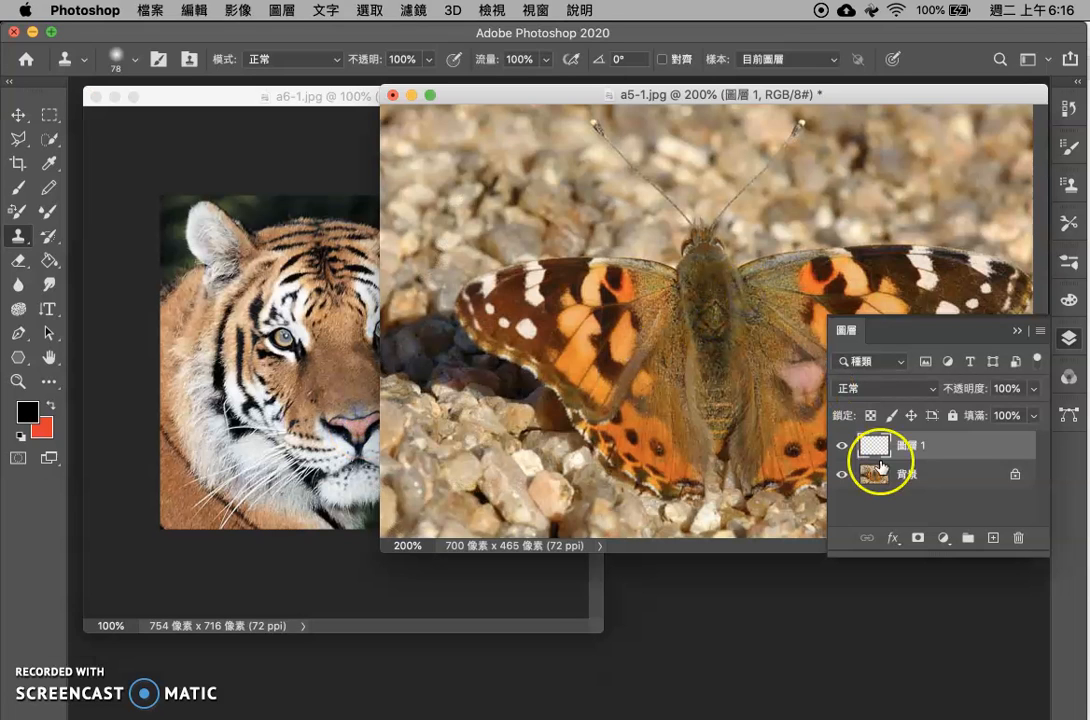
{"action": "mouse_move", "coordinate": [754, 455]}
{"action": "left_mouse_down"}
{"action": "mouse_move", "coordinate": [719, 434]}
{"action": "mouse_move", "coordinate": [726, 415]}
{"action": "mouse_move", "coordinate": [705, 405]}
{"action": "mouse_move", "coordinate": [714, 420]}
{"action": "mouse_move", "coordinate": [689, 420]}
{"action": "mouse_move", "coordinate": [731, 434]}
{"action": "mouse_move", "coordinate": [707, 417]}
{"action": "mouse_move", "coordinate": [738, 398]}
{"action": "left_mouse_up"}
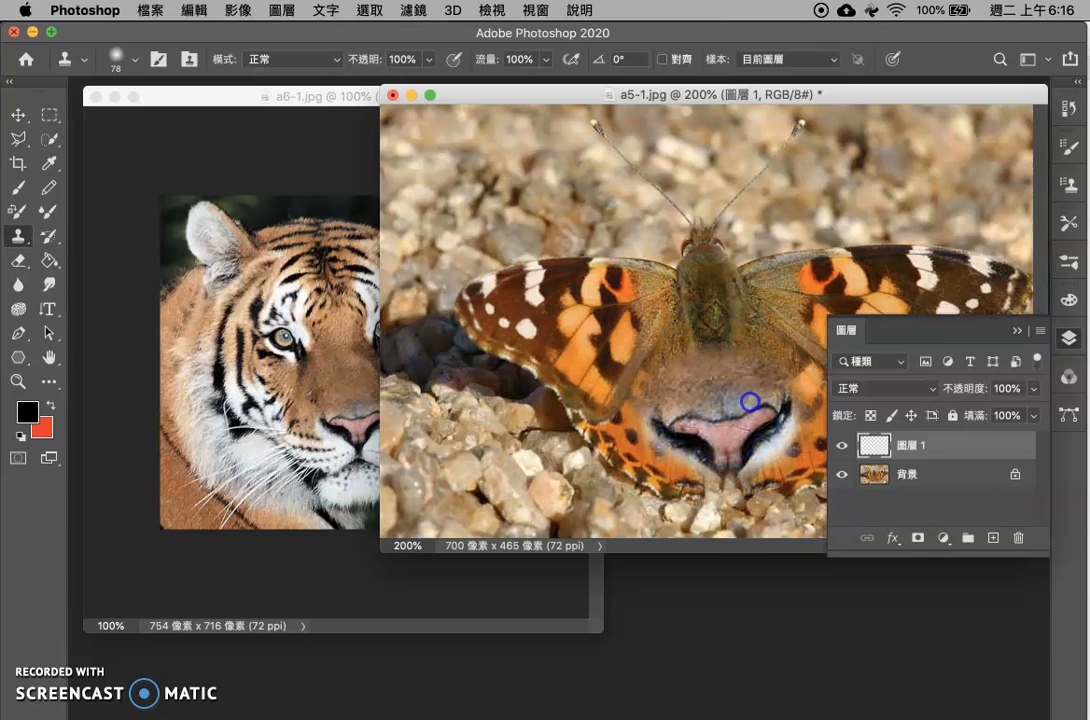
{"action": "left_click", "coordinate": [842, 479]}
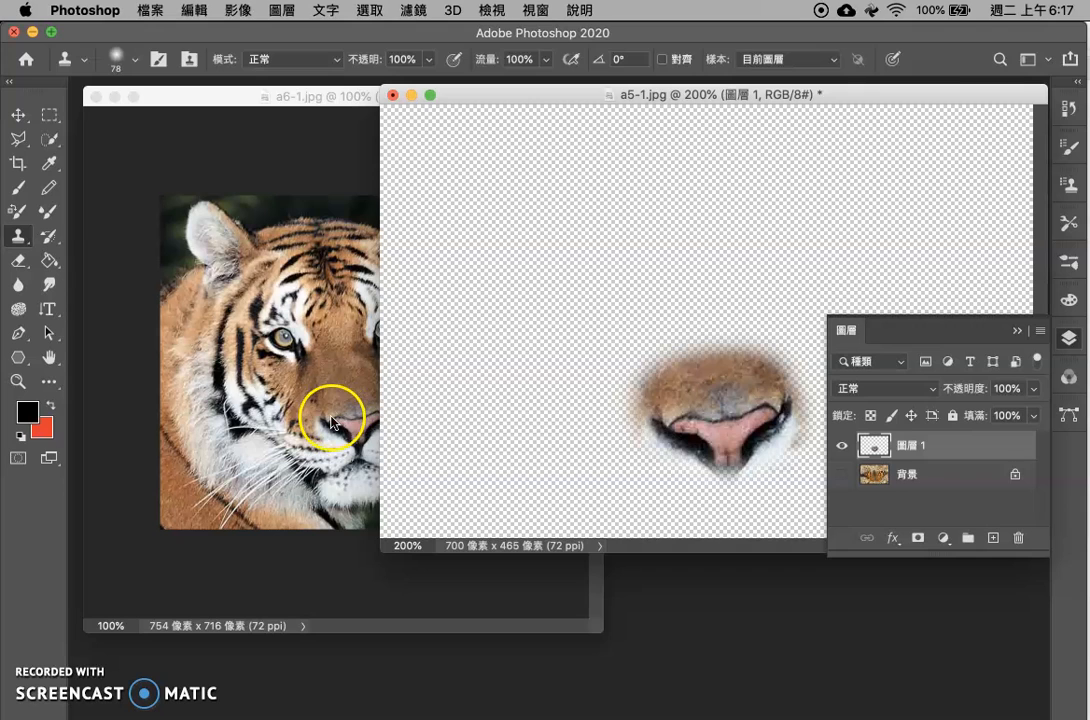
{"action": "left_click", "coordinate": [843, 478]}
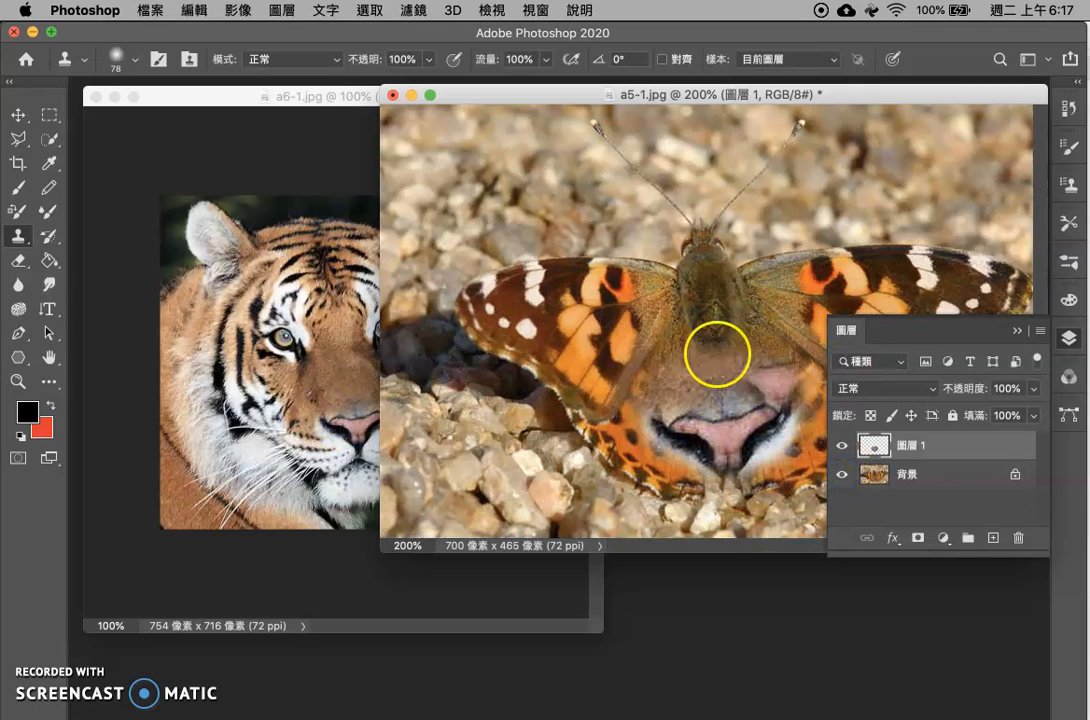
Lasso the tiger's left-hand eye with its surrounding fur in a6-1.jpg and feather the selection by 5 pixels
{"action": "left_click", "coordinate": [340, 172]}
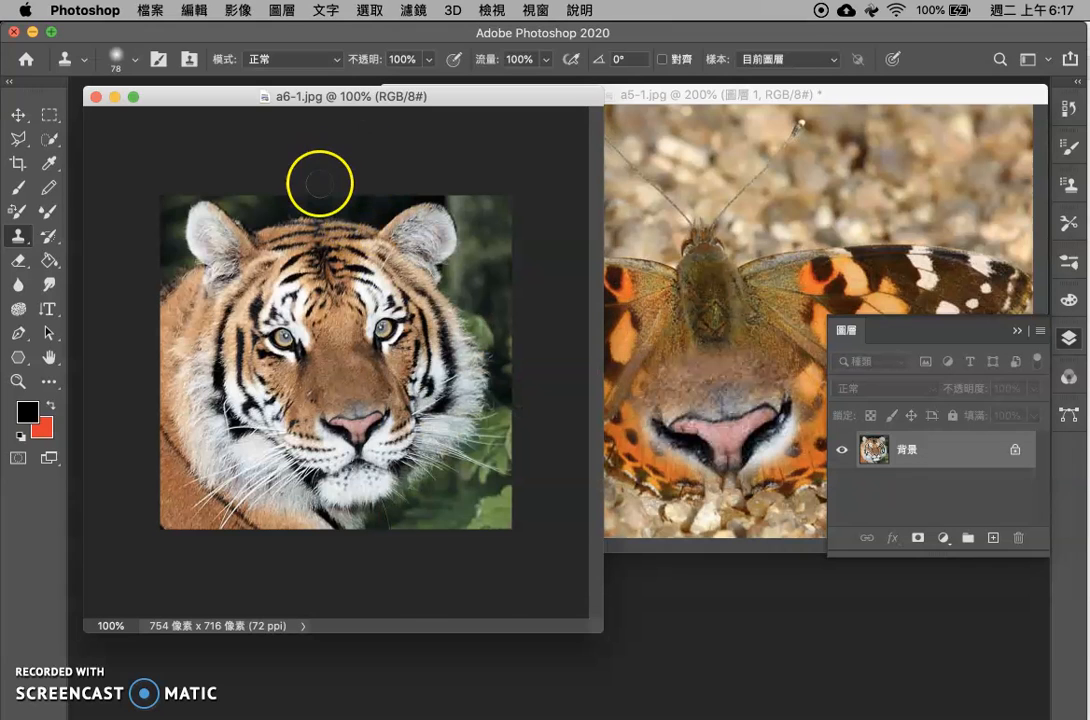
{"action": "left_click_drag", "start_coordinate": [22, 143], "coordinate": [80, 143]}
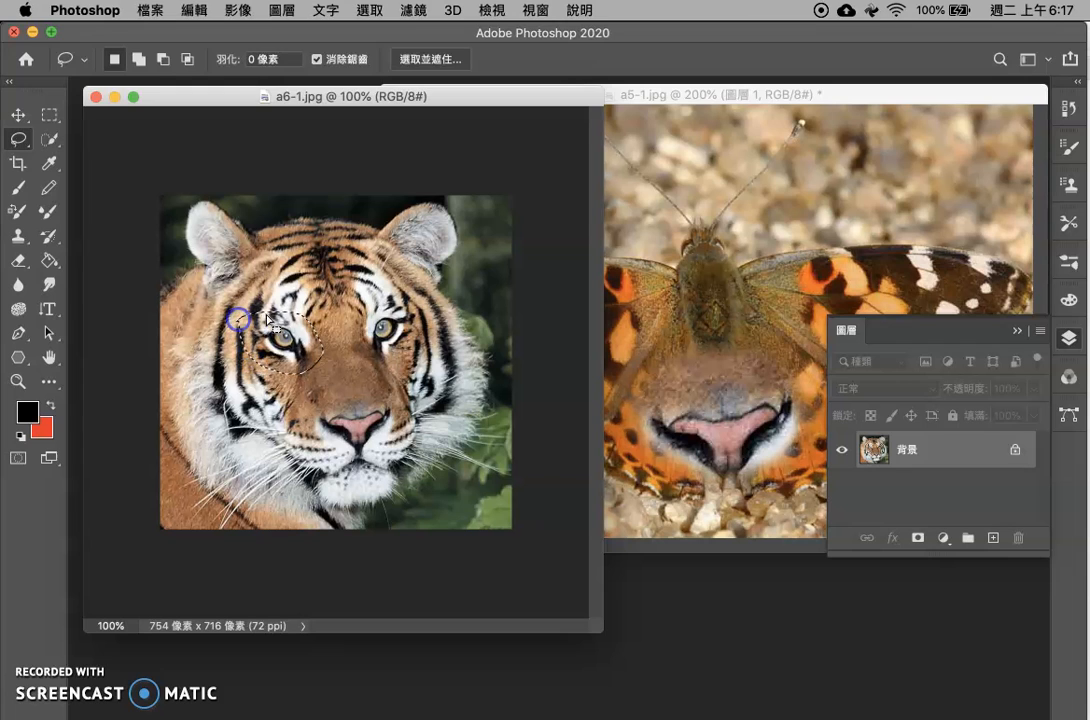
{"action": "left_click", "coordinate": [370, 12]}
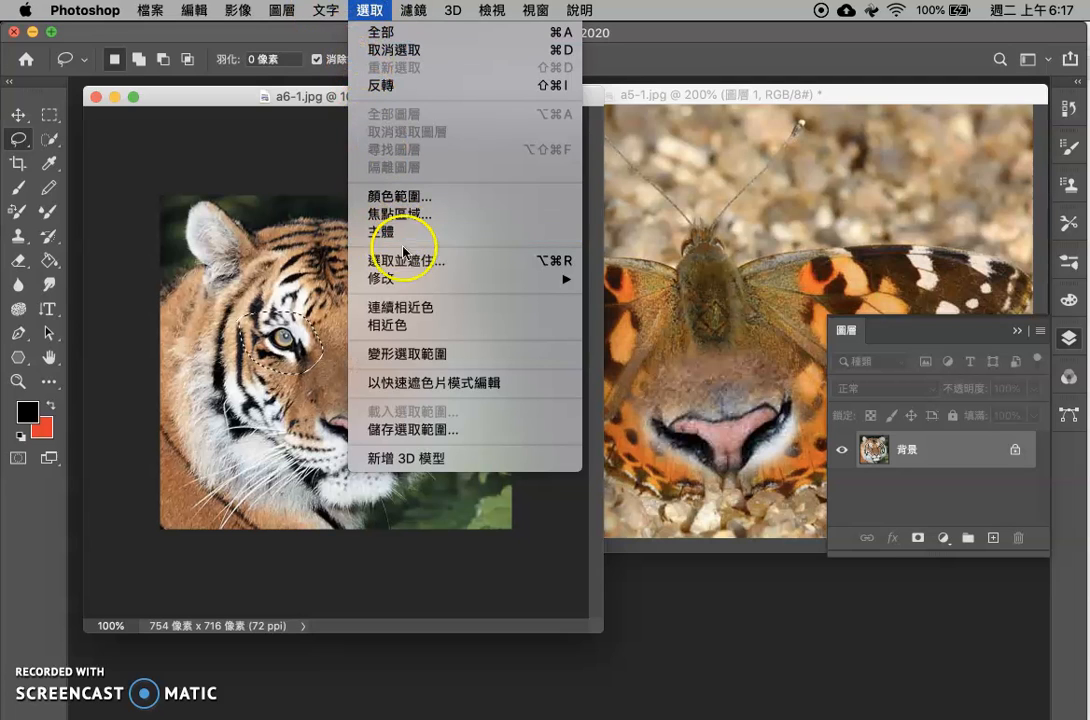
{"action": "mouse_move", "coordinate": [405, 280]}
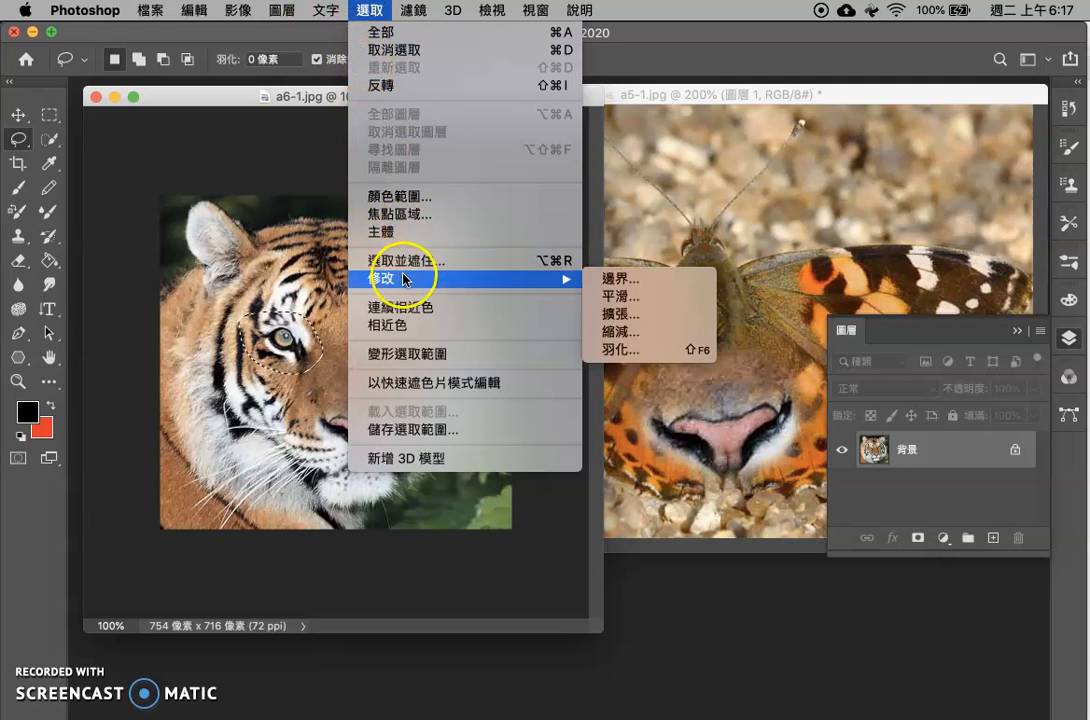
{"action": "left_click", "coordinate": [652, 352]}
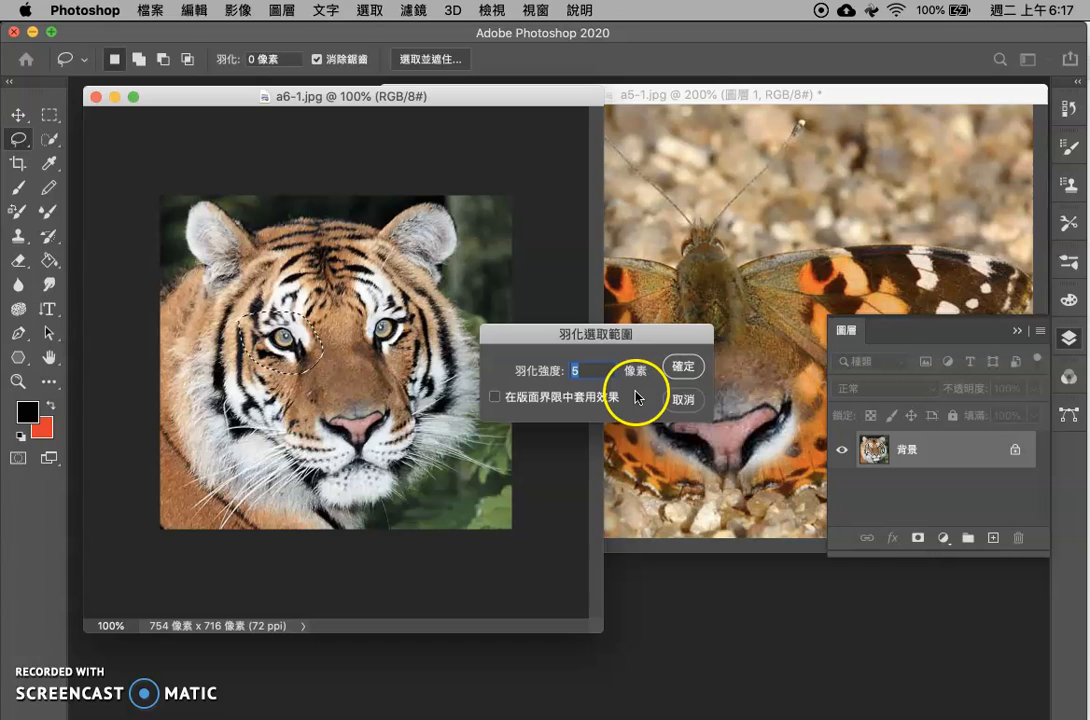
{"action": "left_click", "coordinate": [685, 366]}
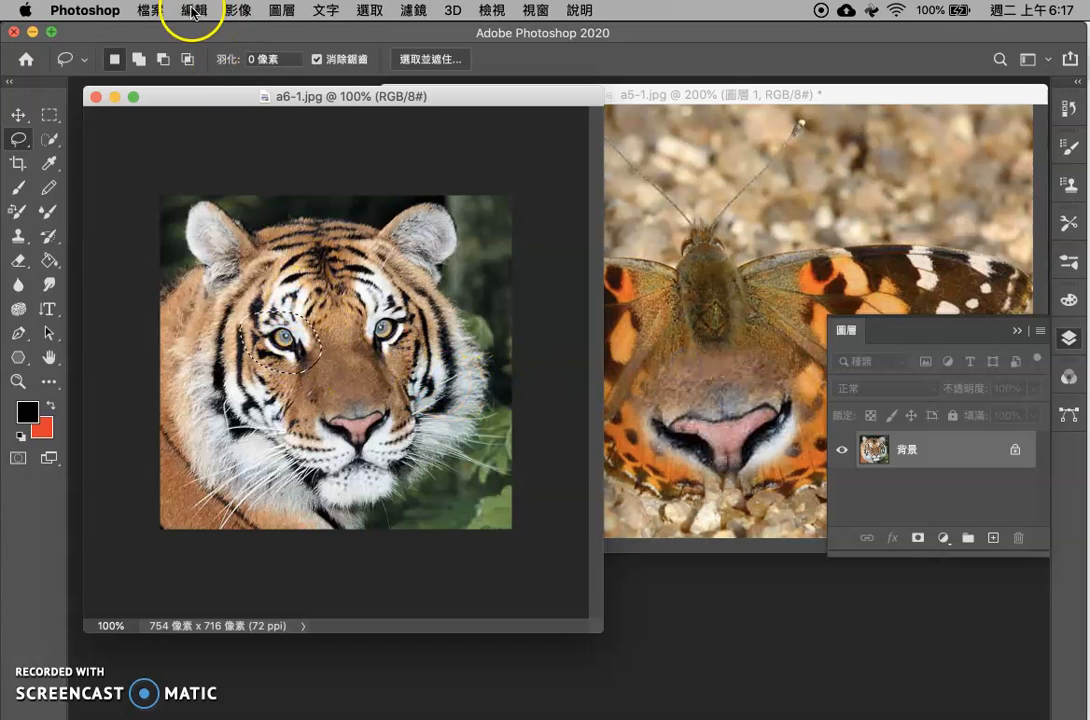
Nudge the selected tiger eye slightly with the Move tool and copy it
{"action": "left_click", "coordinate": [18, 114]}
{"action": "mouse_move", "coordinate": [297, 330]}
{"action": "left_mouse_down"}
{"action": "mouse_move", "coordinate": [373, 297]}
{"action": "mouse_move", "coordinate": [221, 275]}
{"action": "mouse_move", "coordinate": [196, 207]}
{"action": "mouse_move", "coordinate": [242, 216]}
{"action": "mouse_move", "coordinate": [252, 276]}
{"action": "mouse_move", "coordinate": [297, 330]}
{"action": "left_mouse_up"}
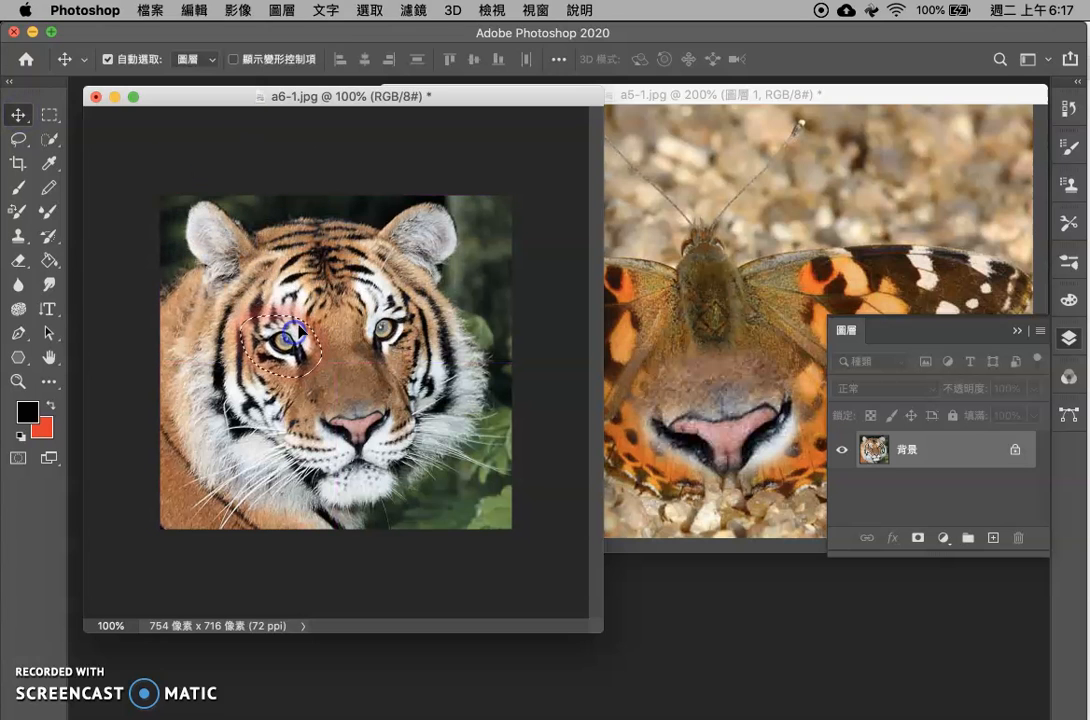
{"action": "left_click", "coordinate": [196, 10]}
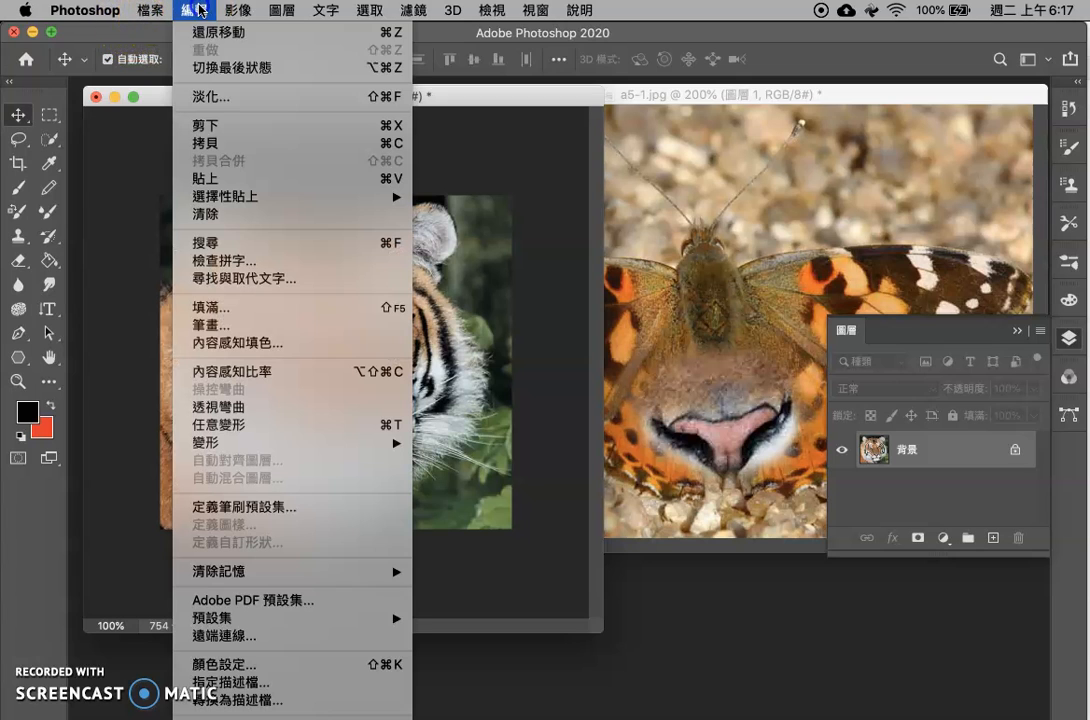
{"action": "left_click", "coordinate": [231, 148]}
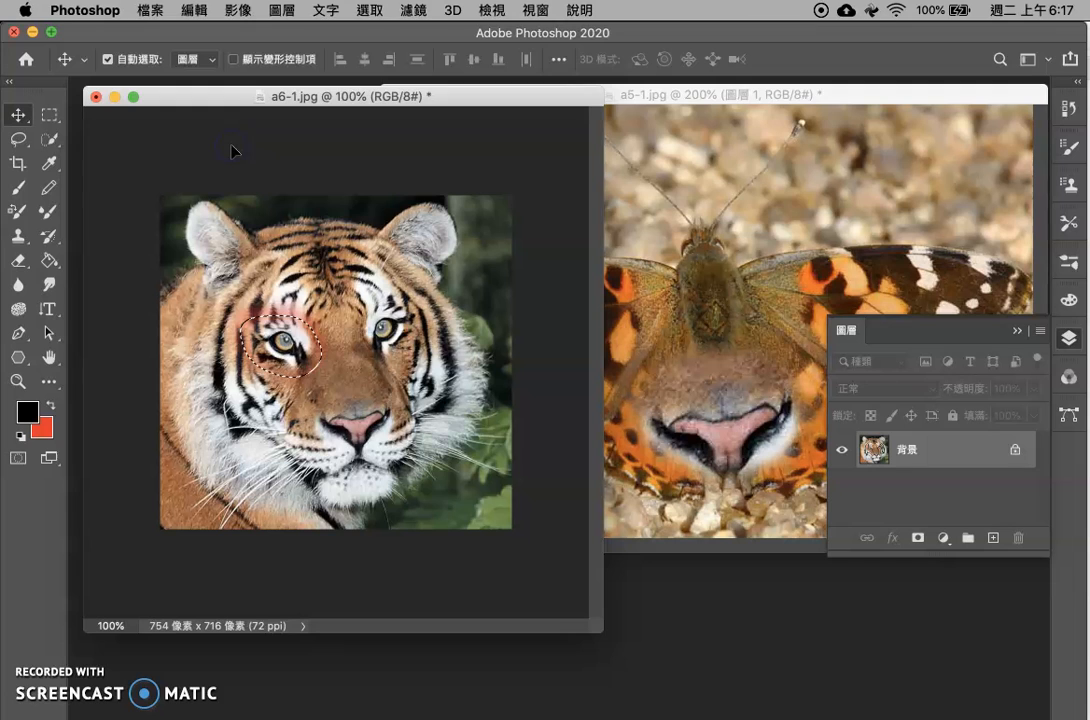
Paste the copied tiger eye into a5-1.jpg and move it over the butterfly's left-hand wing beside the body
{"action": "left_click", "coordinate": [684, 170]}
{"action": "key", "text": "cmd+v"}
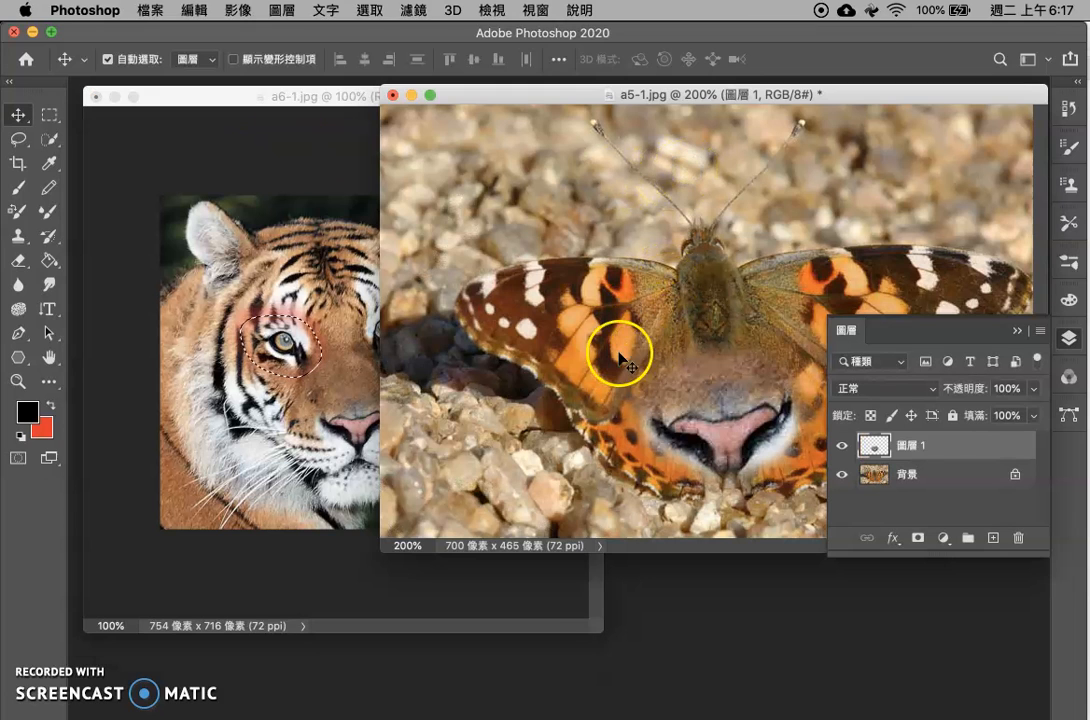
{"action": "left_click", "coordinate": [637, 432]}
{"action": "key", "text": "cmd+v"}
{"action": "left_click_drag", "start_coordinate": [638, 421], "coordinate": [657, 393]}
{"action": "left_click_drag", "start_coordinate": [727, 318], "coordinate": [641, 292]}
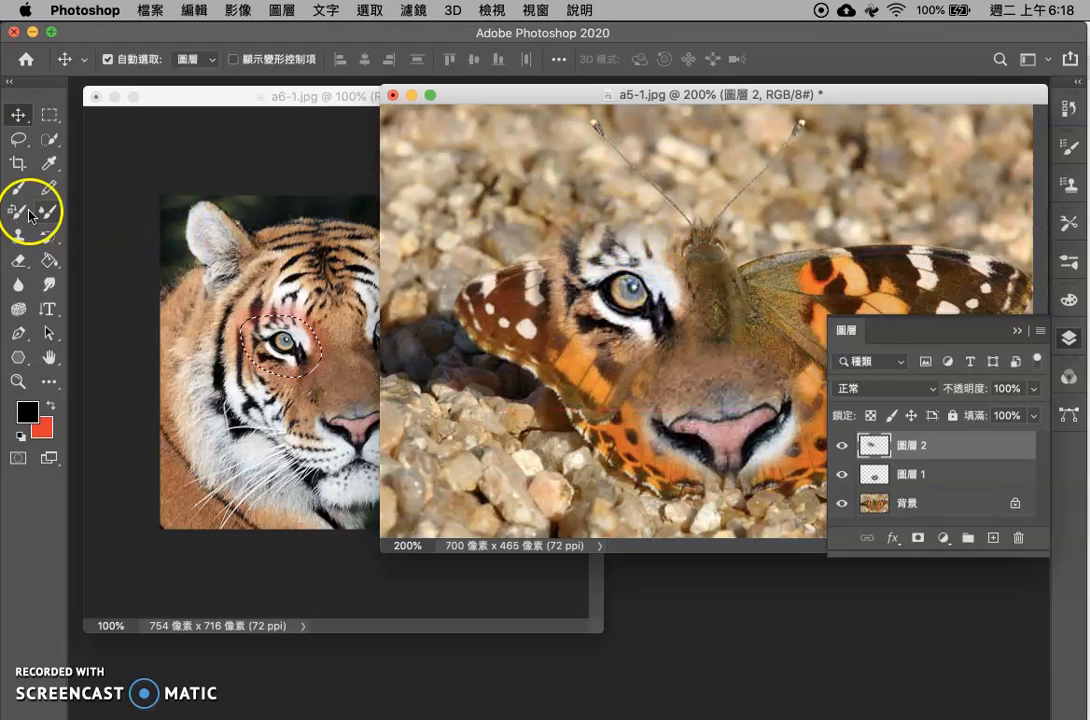
Erase the tiger fur overhanging the wing's upper edge, setting the Eraser opacity to 100% to clear the remaining traces
{"action": "left_click", "coordinate": [18, 262]}
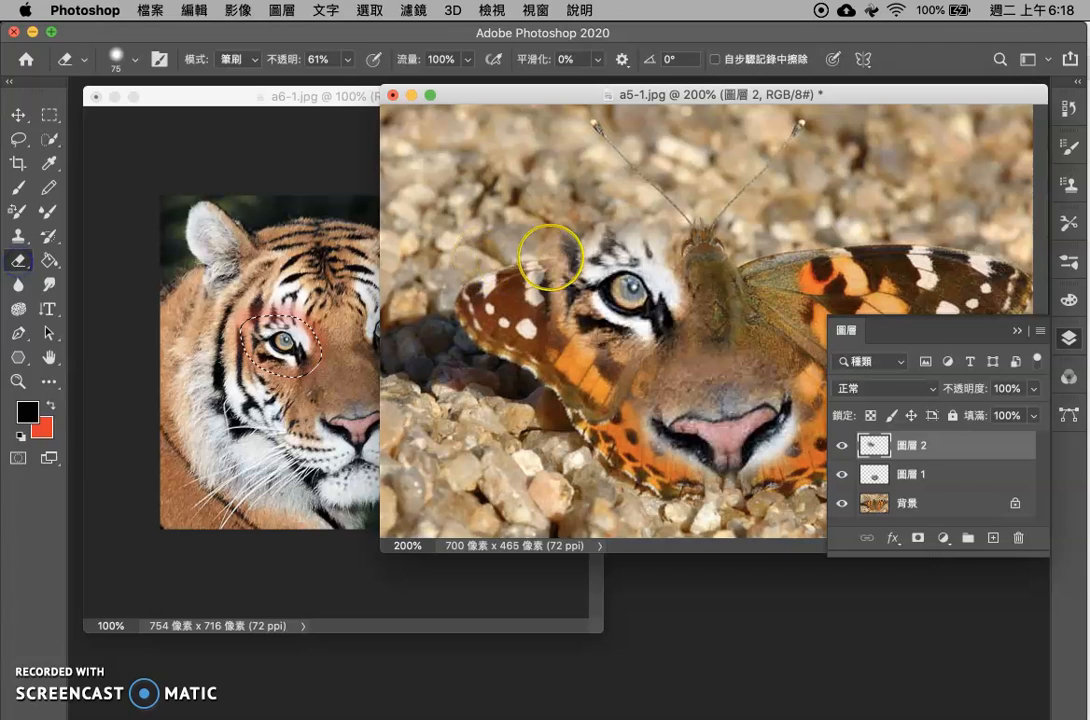
{"action": "mouse_move", "coordinate": [537, 222]}
{"action": "left_mouse_down"}
{"action": "mouse_move", "coordinate": [599, 218]}
{"action": "mouse_move", "coordinate": [702, 252]}
{"action": "mouse_move", "coordinate": [549, 220]}
{"action": "mouse_move", "coordinate": [507, 224]}
{"action": "mouse_move", "coordinate": [589, 212]}
{"action": "mouse_move", "coordinate": [624, 222]}
{"action": "left_mouse_up"}
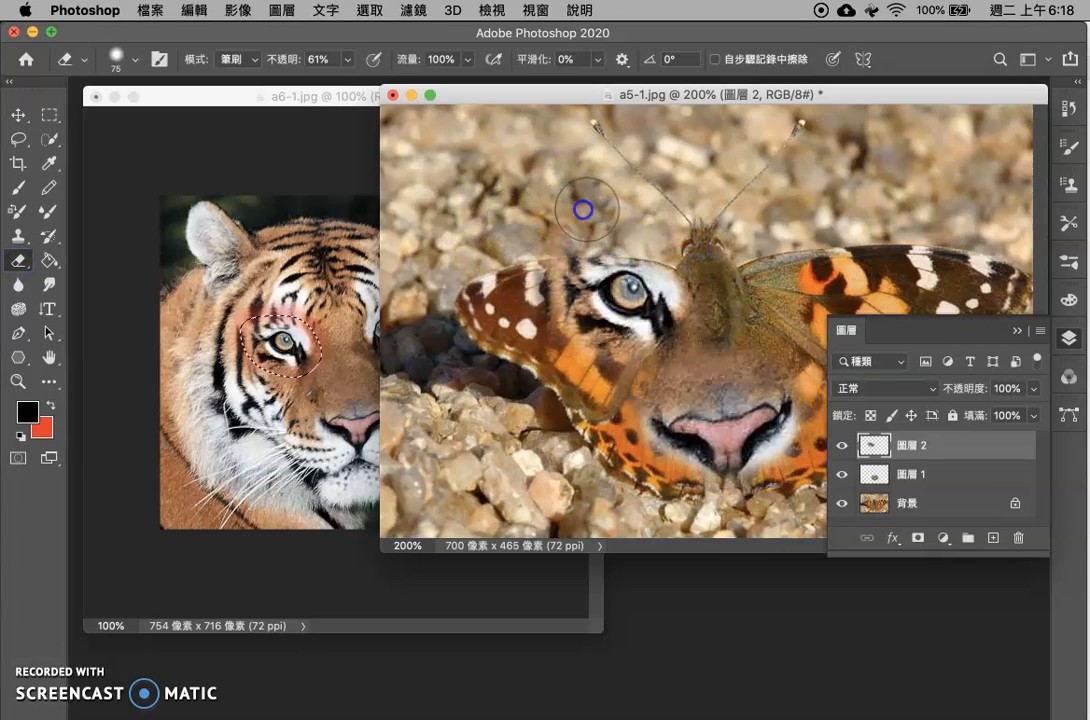
{"action": "left_click", "coordinate": [348, 62]}
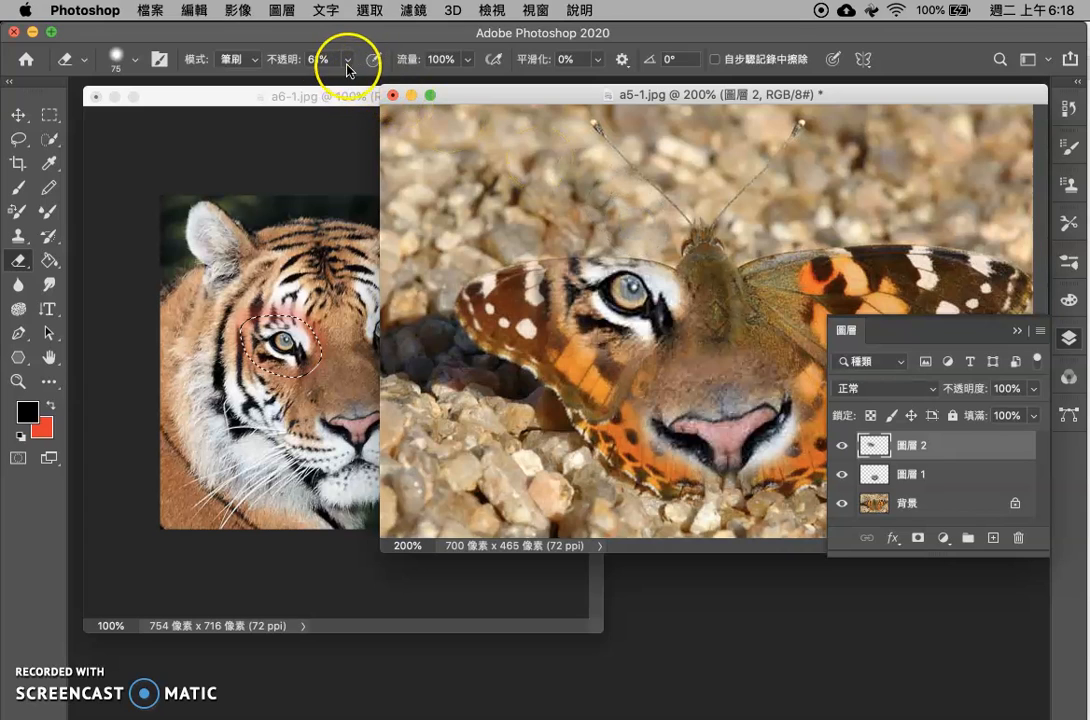
{"action": "left_click", "coordinate": [347, 62]}
{"action": "left_click", "coordinate": [579, 212]}
{"action": "left_click", "coordinate": [576, 203]}
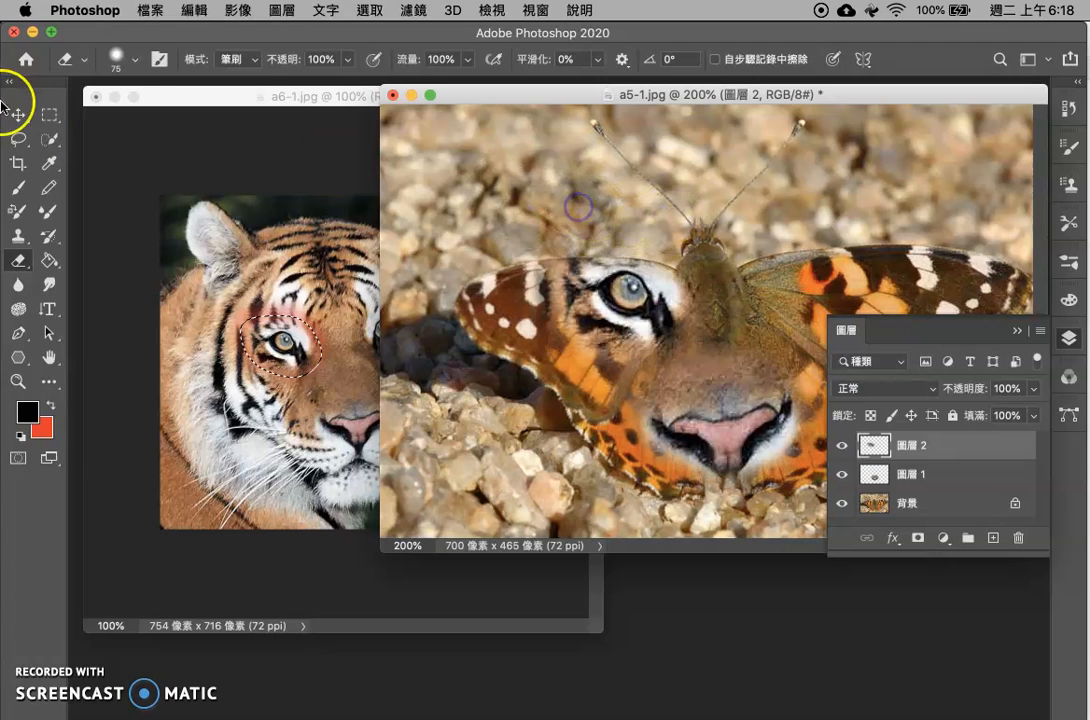
Set the Eraser hardness to 100% and erase the eye layer's excess along the left-hand wing's upper edge
{"action": "left_click", "coordinate": [135, 64]}
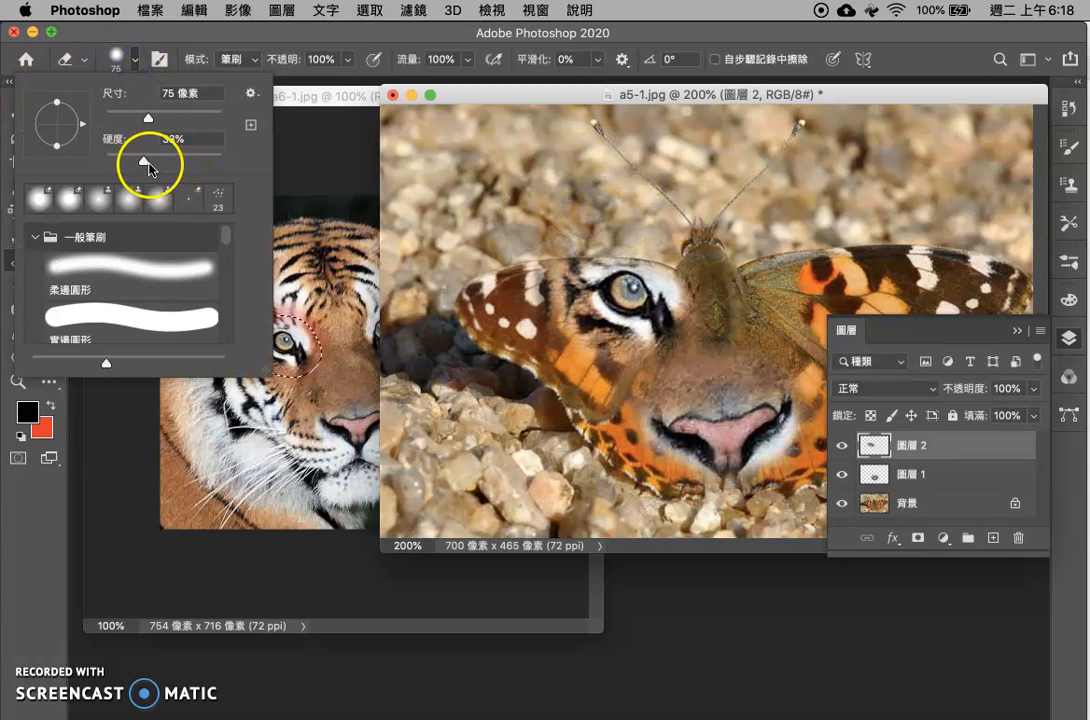
{"action": "left_click_drag", "start_coordinate": [297, 163], "coordinate": [298, 163]}
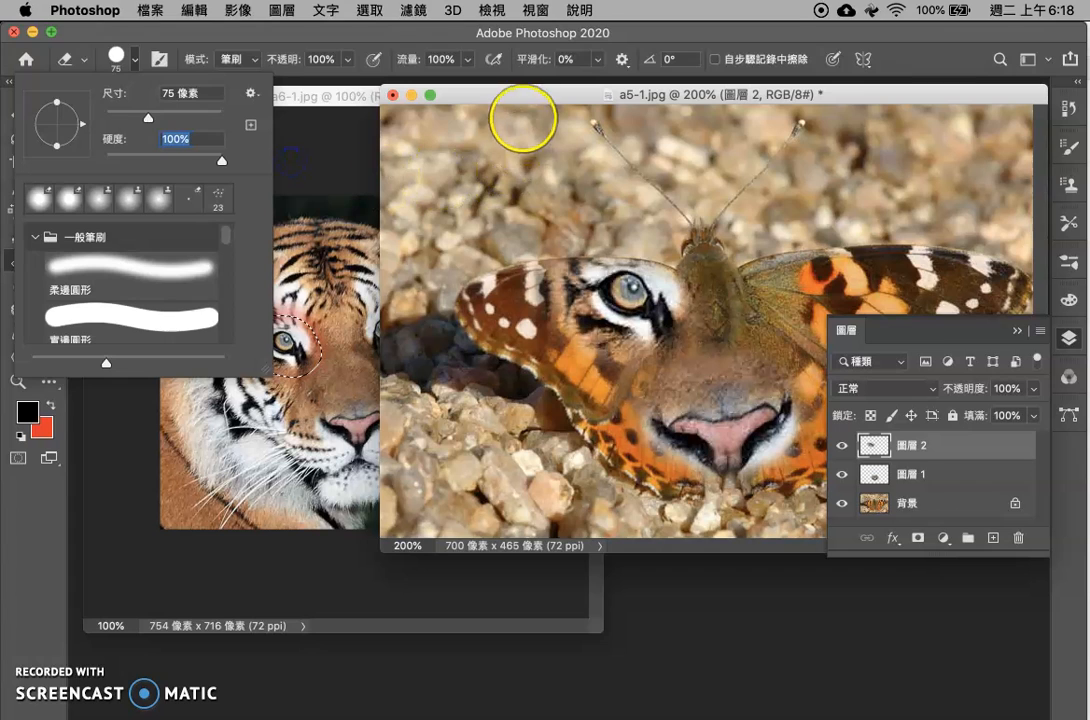
{"action": "left_click", "coordinate": [543, 178]}
{"action": "mouse_move", "coordinate": [571, 224]}
{"action": "left_mouse_down"}
{"action": "mouse_move", "coordinate": [701, 242]}
{"action": "mouse_move", "coordinate": [563, 215]}
{"action": "mouse_move", "coordinate": [494, 217]}
{"action": "mouse_move", "coordinate": [746, 250]}
{"action": "mouse_move", "coordinate": [816, 300]}
{"action": "mouse_move", "coordinate": [717, 425]}
{"action": "mouse_move", "coordinate": [818, 302]}
{"action": "left_mouse_up"}
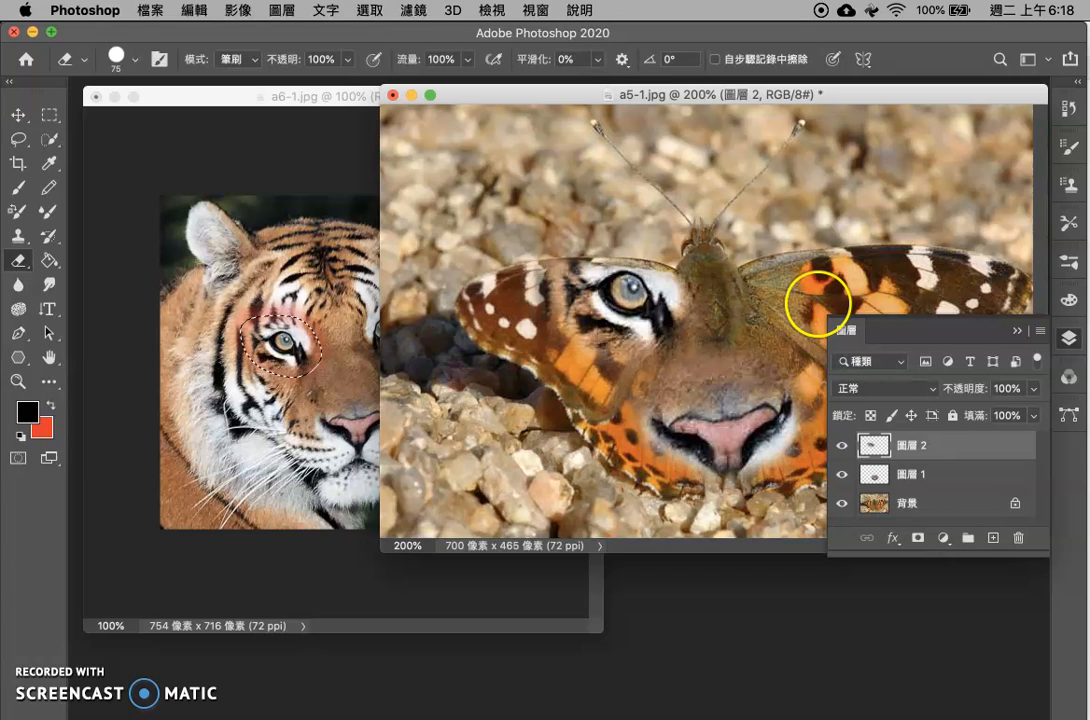
{"action": "left_click", "coordinate": [282, 212]}
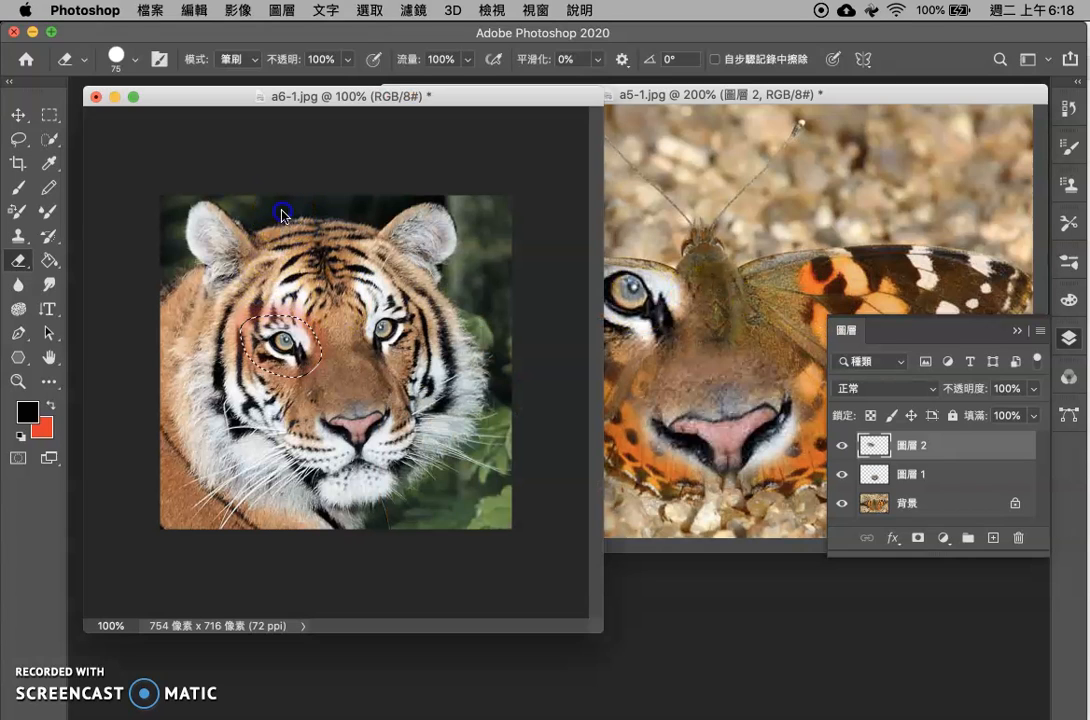
{"action": "left_click", "coordinate": [849, 337]}
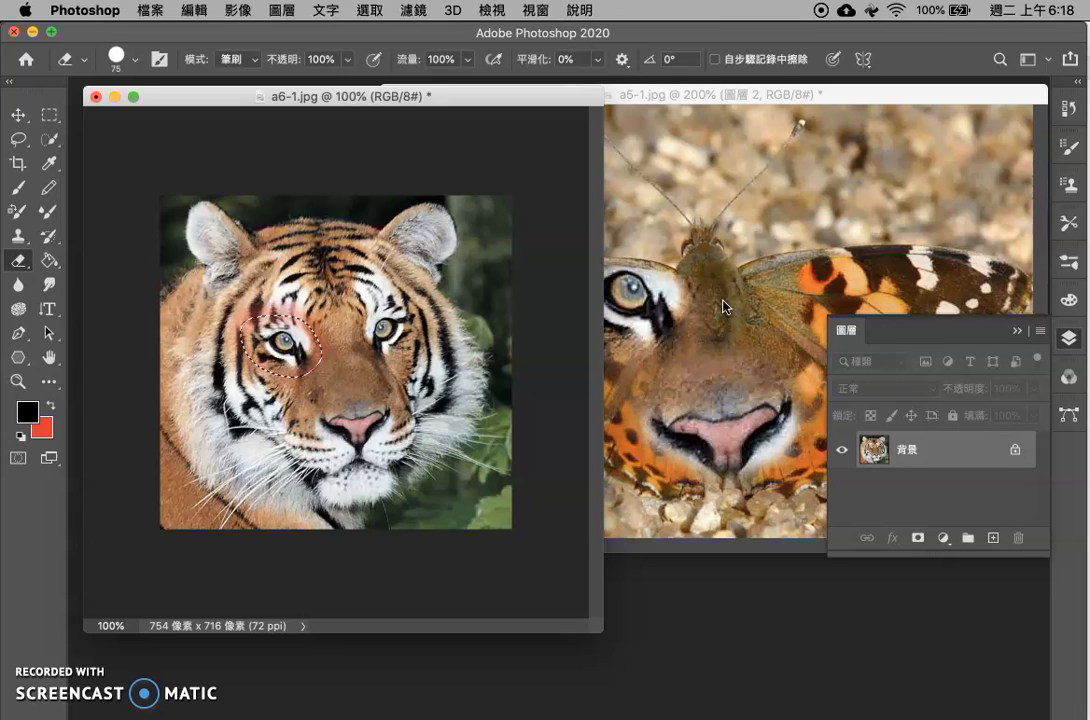
{"action": "left_click_drag", "start_coordinate": [786, 298], "coordinate": [720, 316]}
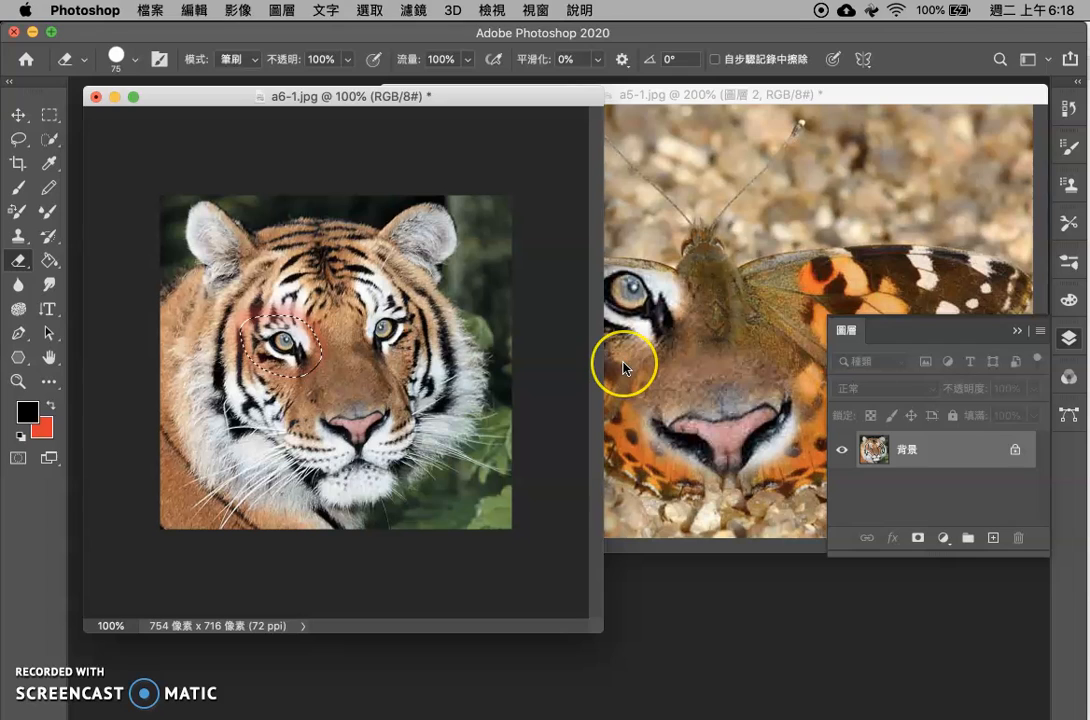
{"action": "left_click", "coordinate": [380, 513]}
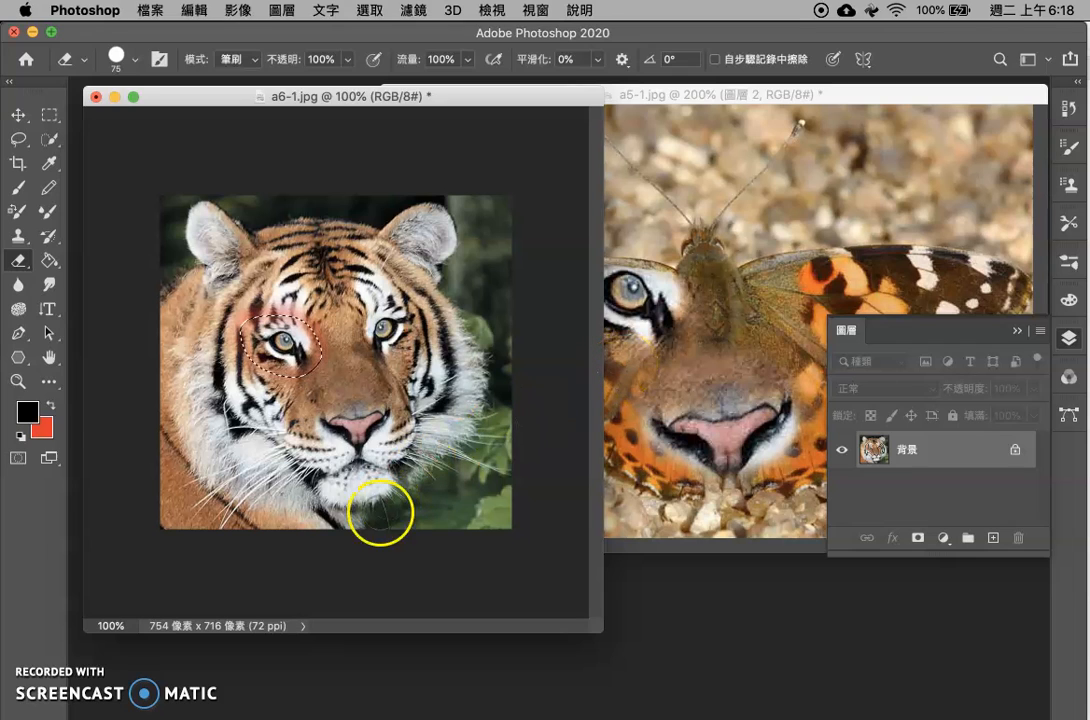